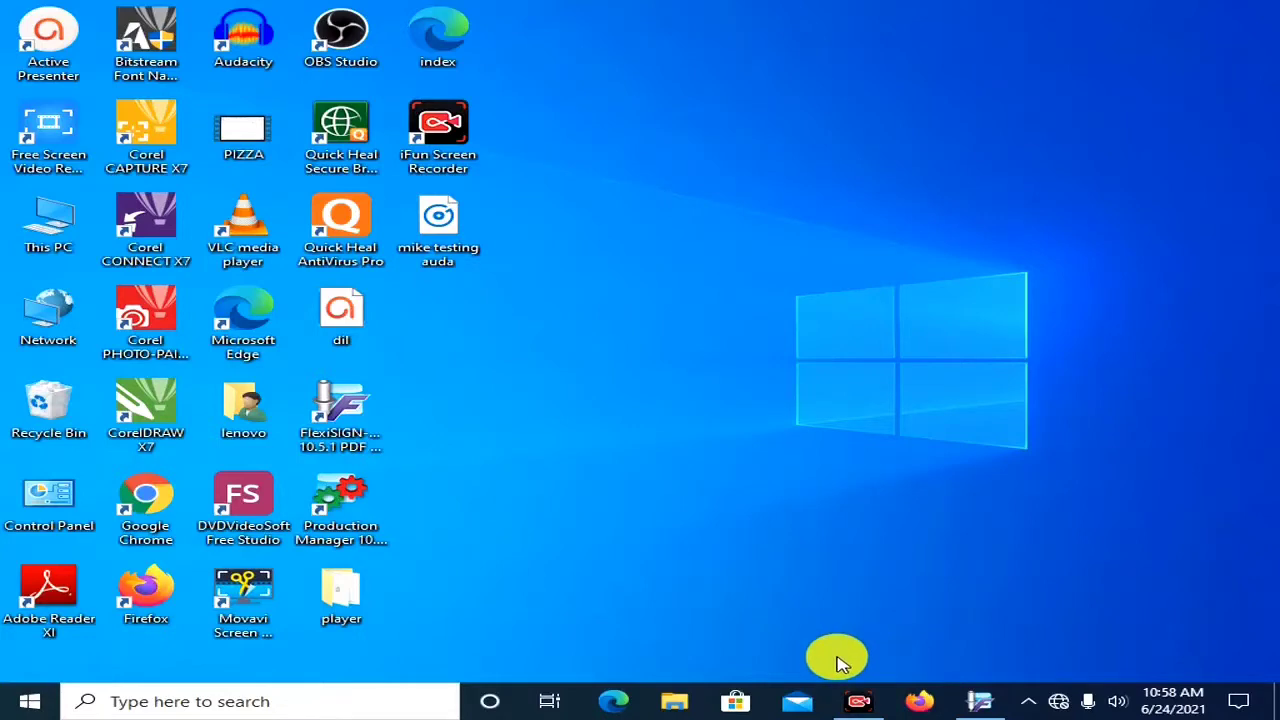
# - Switch to FlexiSIGN-PRO, show DesignCentral and choose the Architecture D page size
pyautogui.click(980, 699)
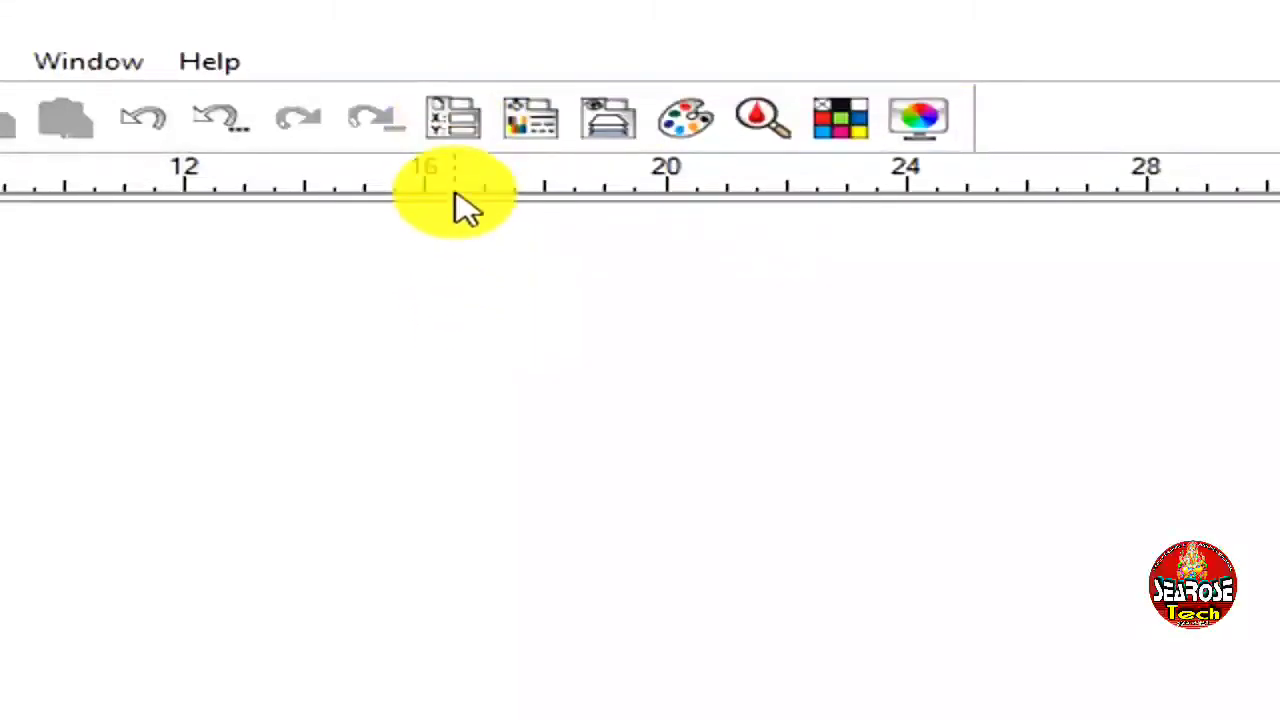
pyautogui.click(456, 125)
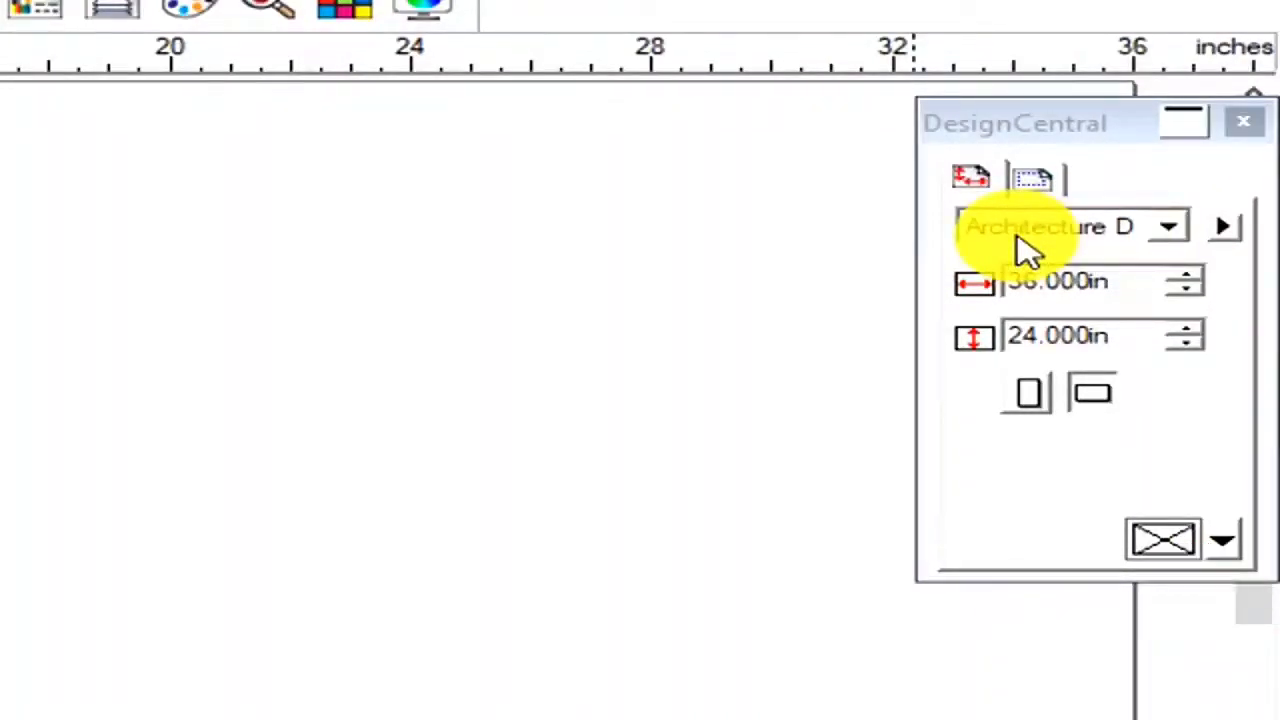
pyautogui.click(1168, 245)
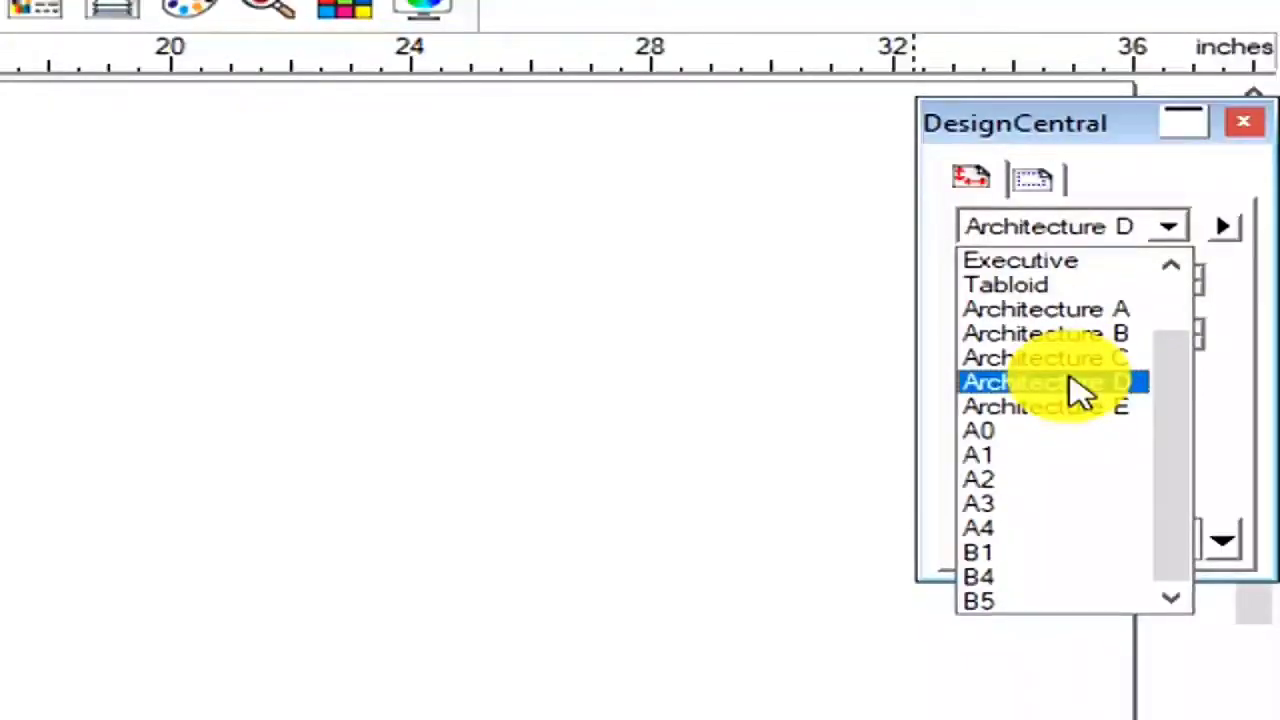
pyautogui.click(1080, 384)
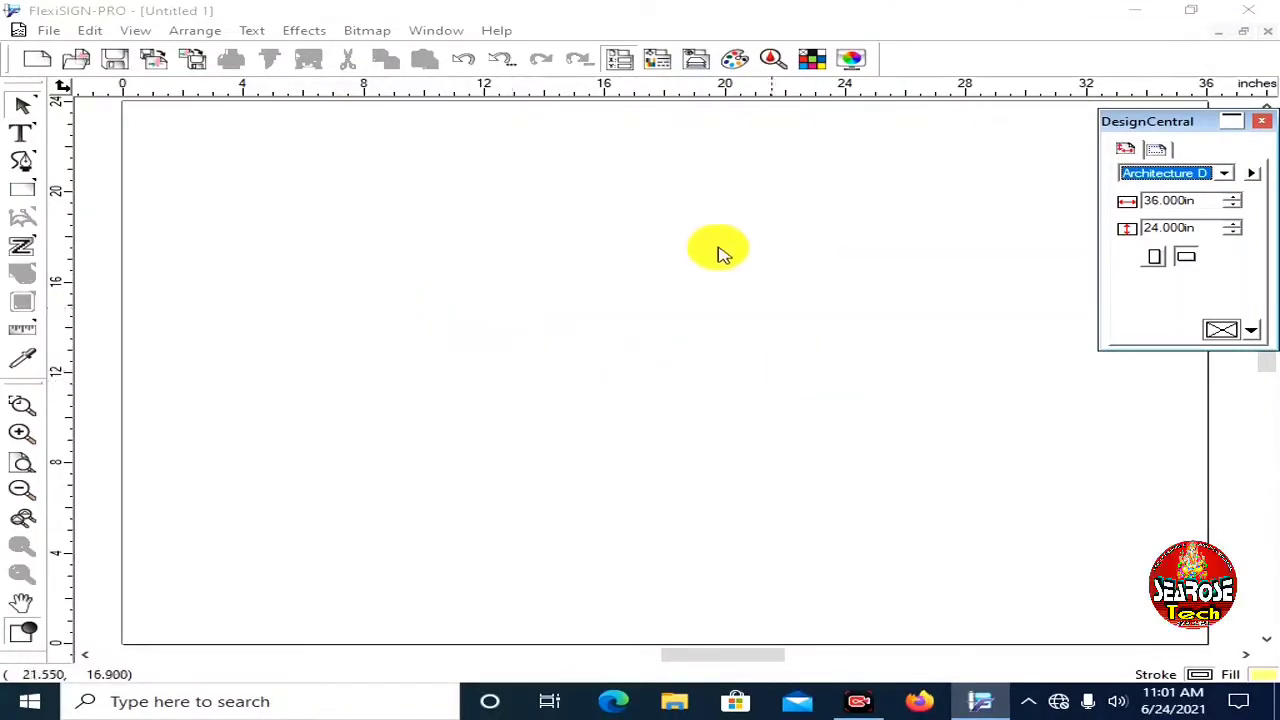
# - Add the text "ARIAL" in the upper middle of the page, using the Arial font in Bold style
pyautogui.click(21, 136)
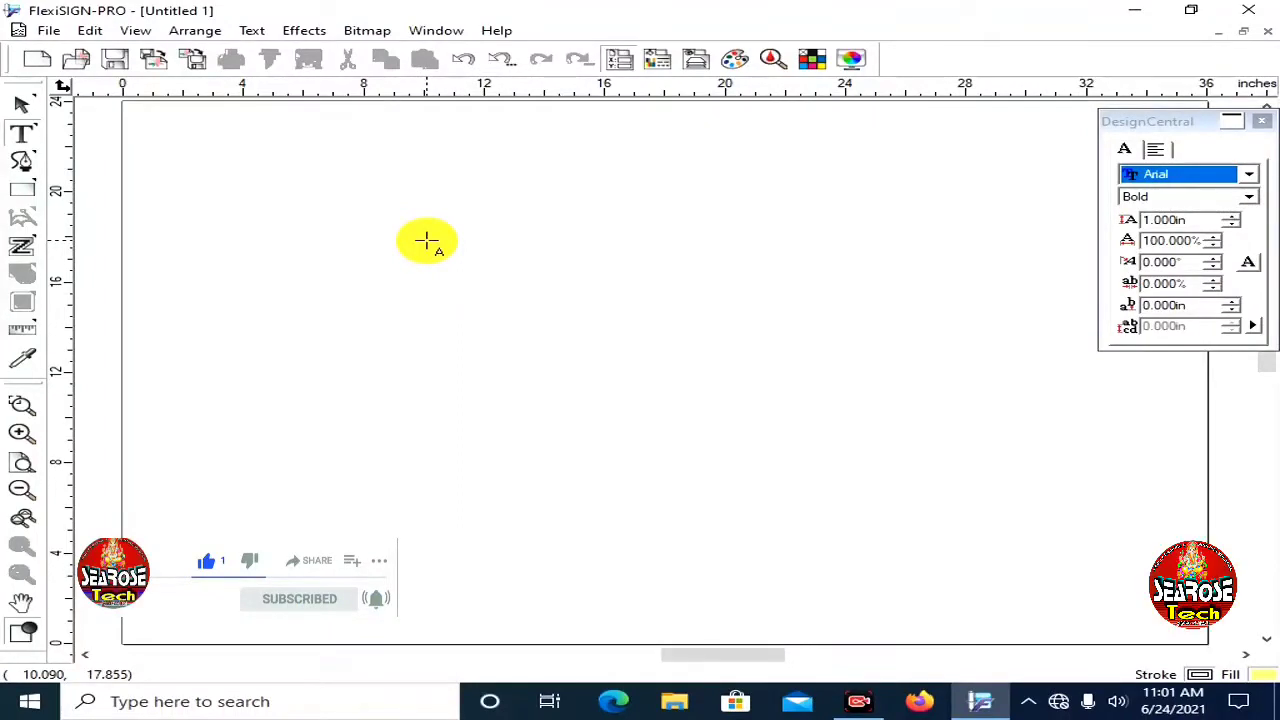
pyautogui.click(426, 241)
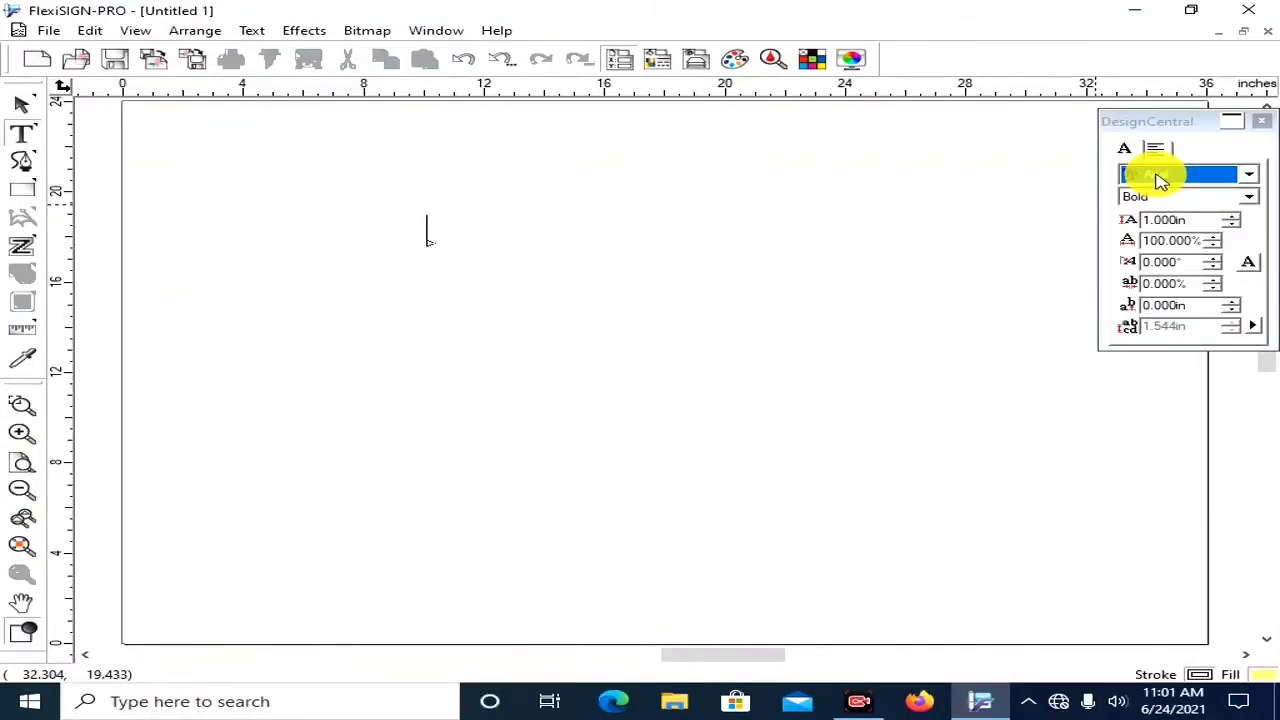
pyautogui.click(1252, 200)
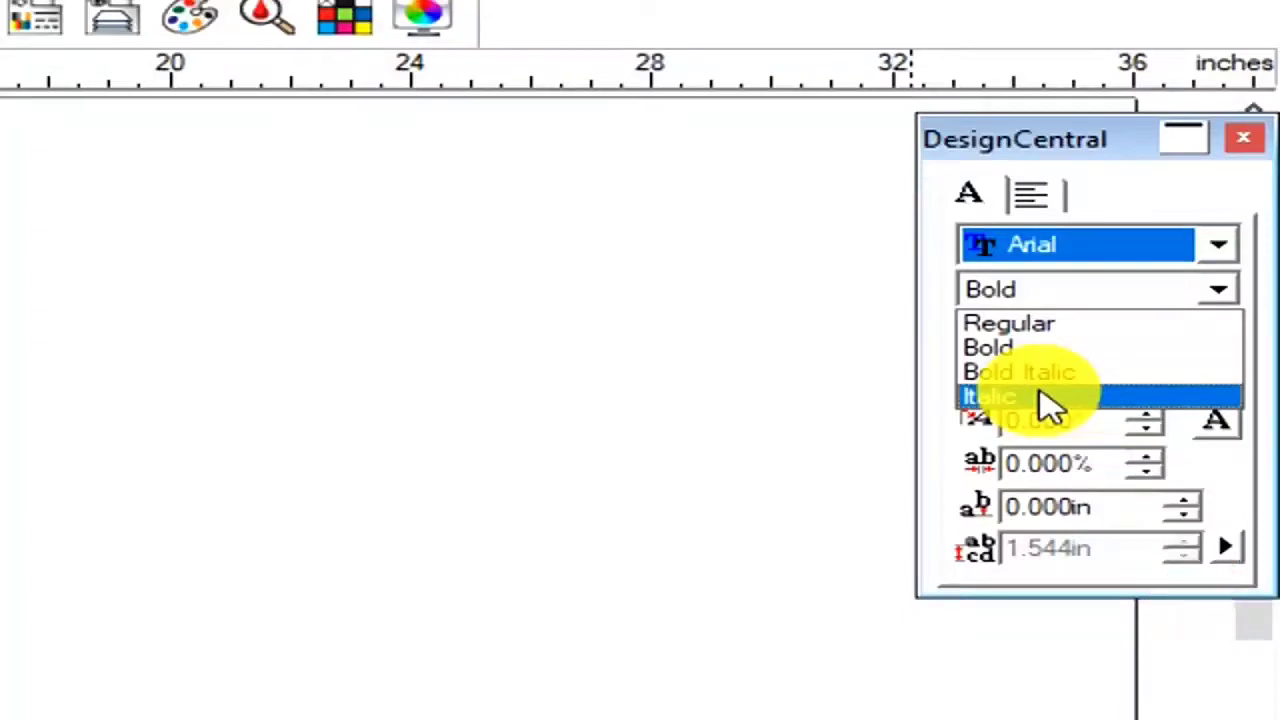
pyautogui.click(1027, 291)
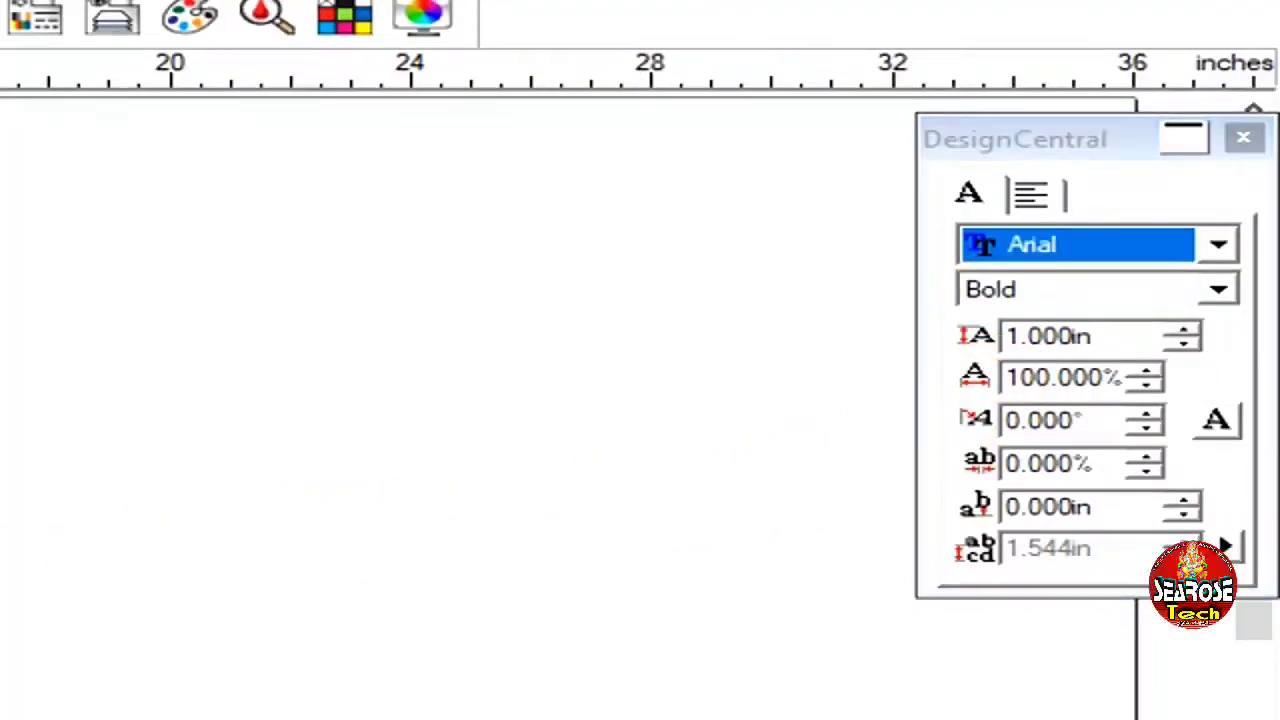
pyautogui.click(146, 371)
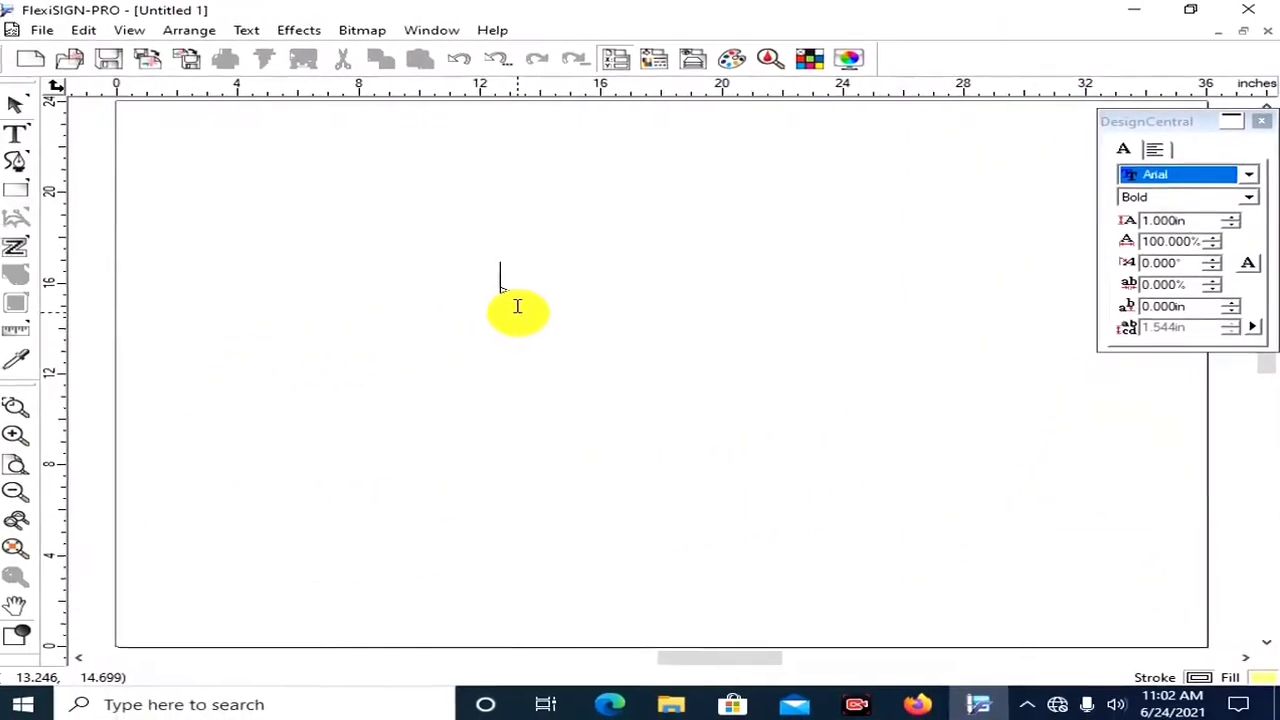
pyautogui.write('ARIAL')
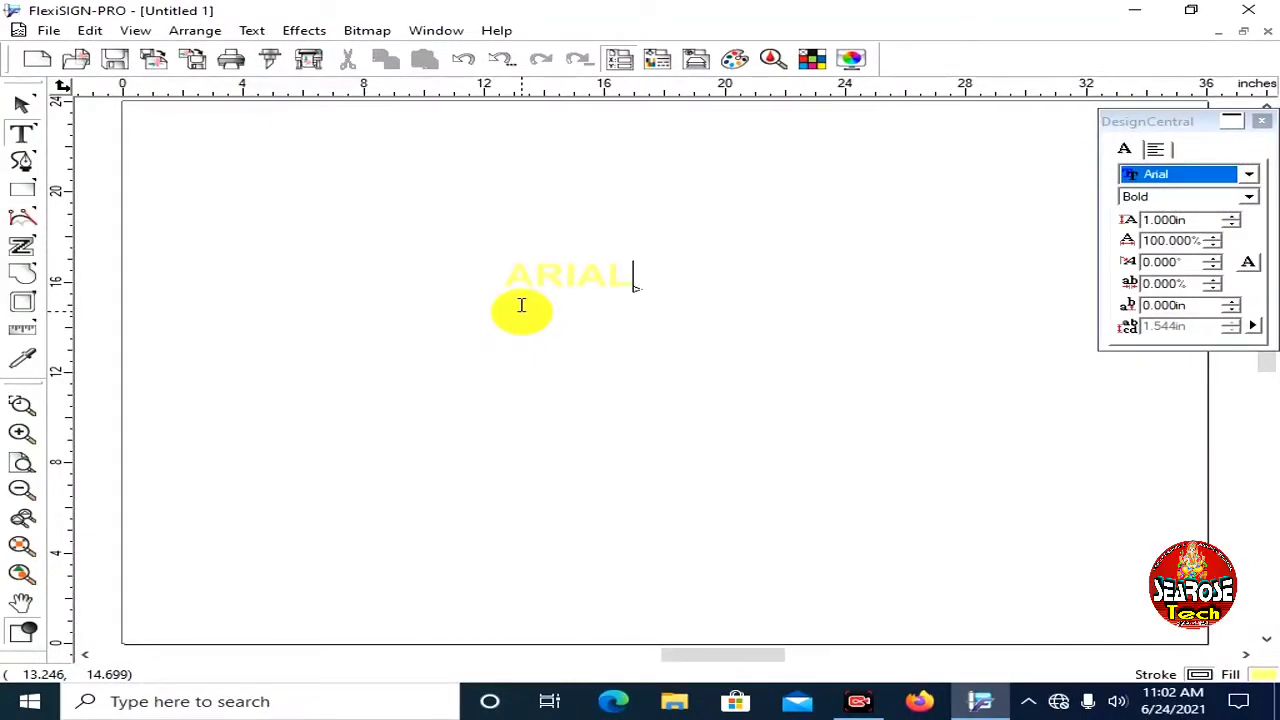
pyautogui.press('Escape')
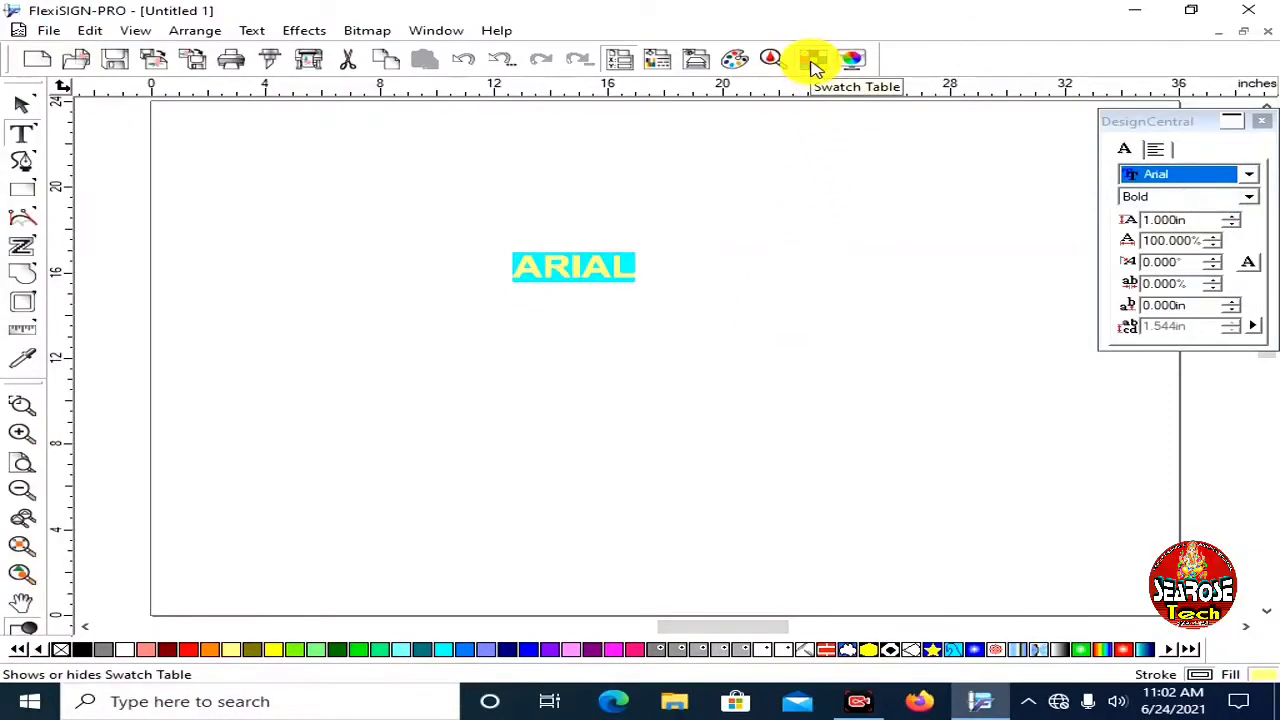
# - Show the Swatch Table and fill the selected ARIAL text with black
pyautogui.click(815, 62)
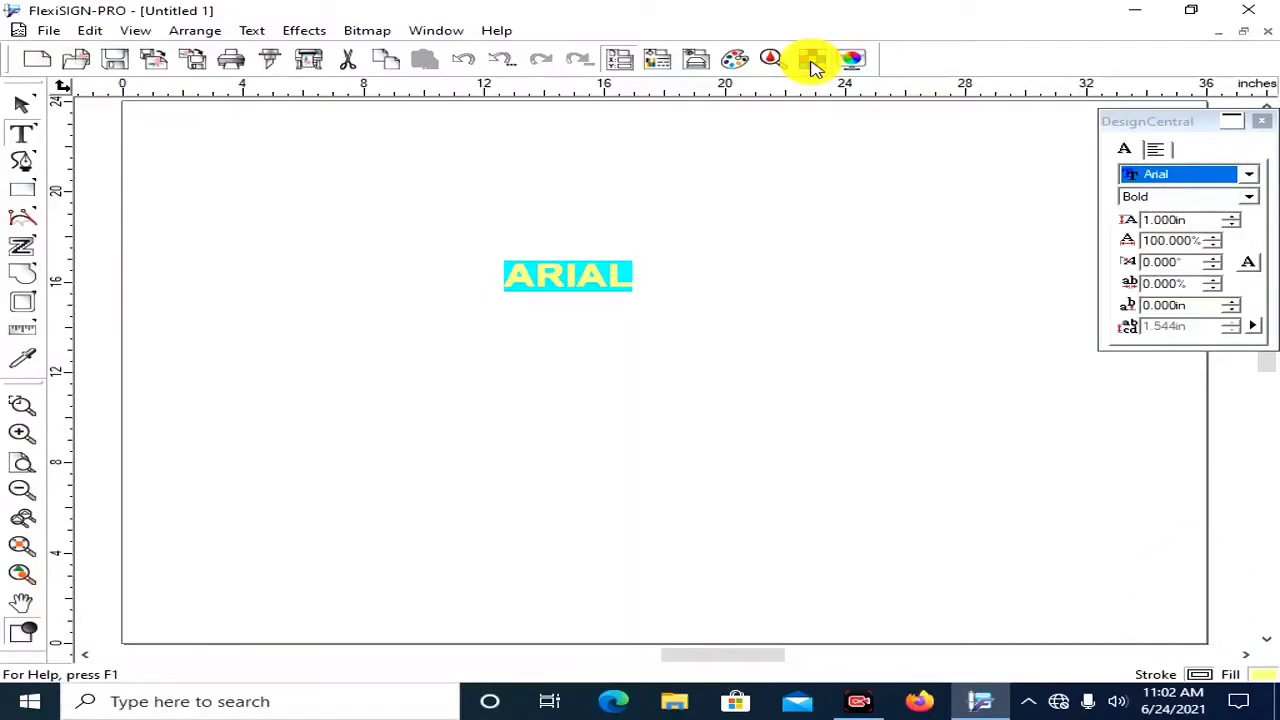
pyautogui.click(815, 62)
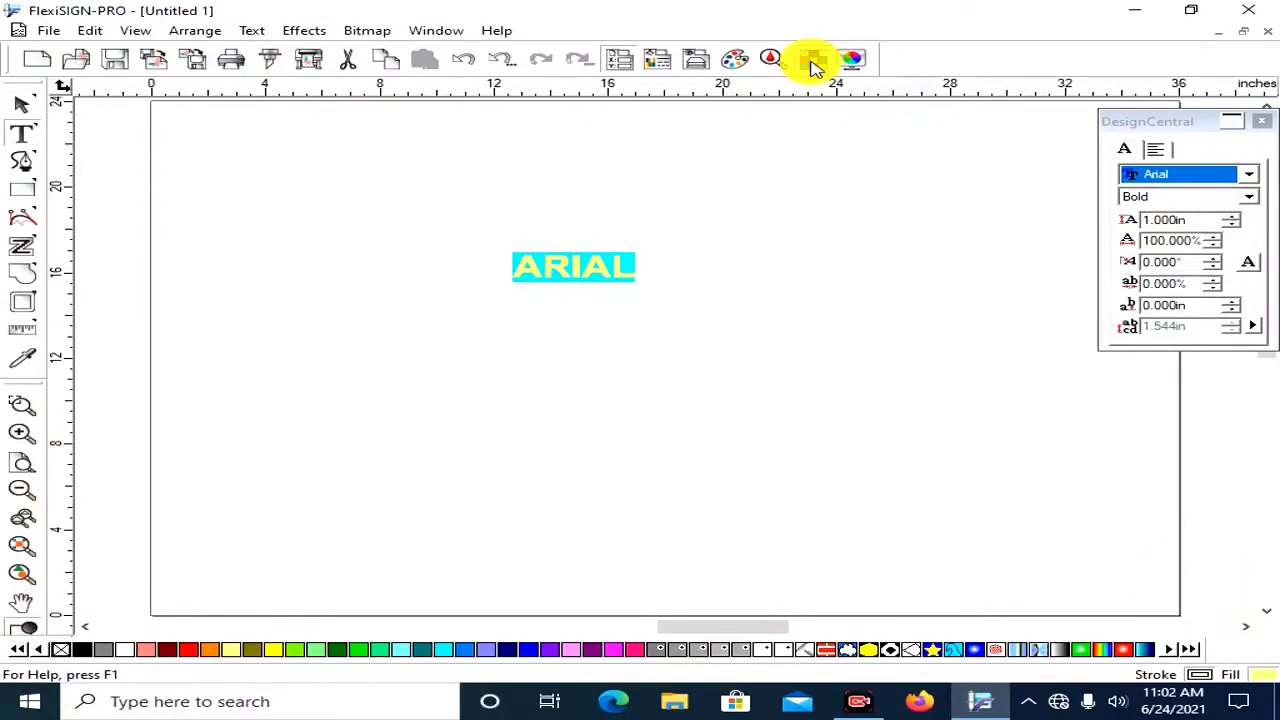
pyautogui.click(83, 652)
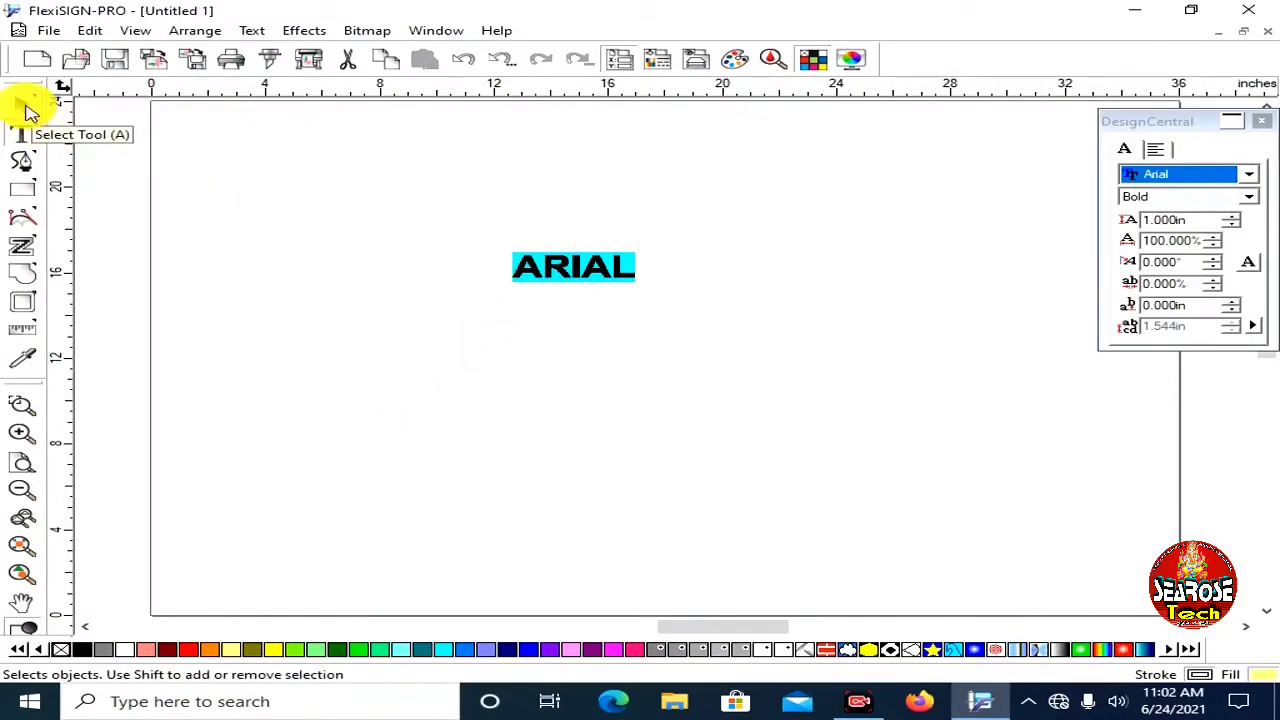
# - Stretch and move the ARIAL text to about 3.7 in wide and 2.5 in high, centred near X 5.5 in, Y 14.7 in
pyautogui.click(26, 110)
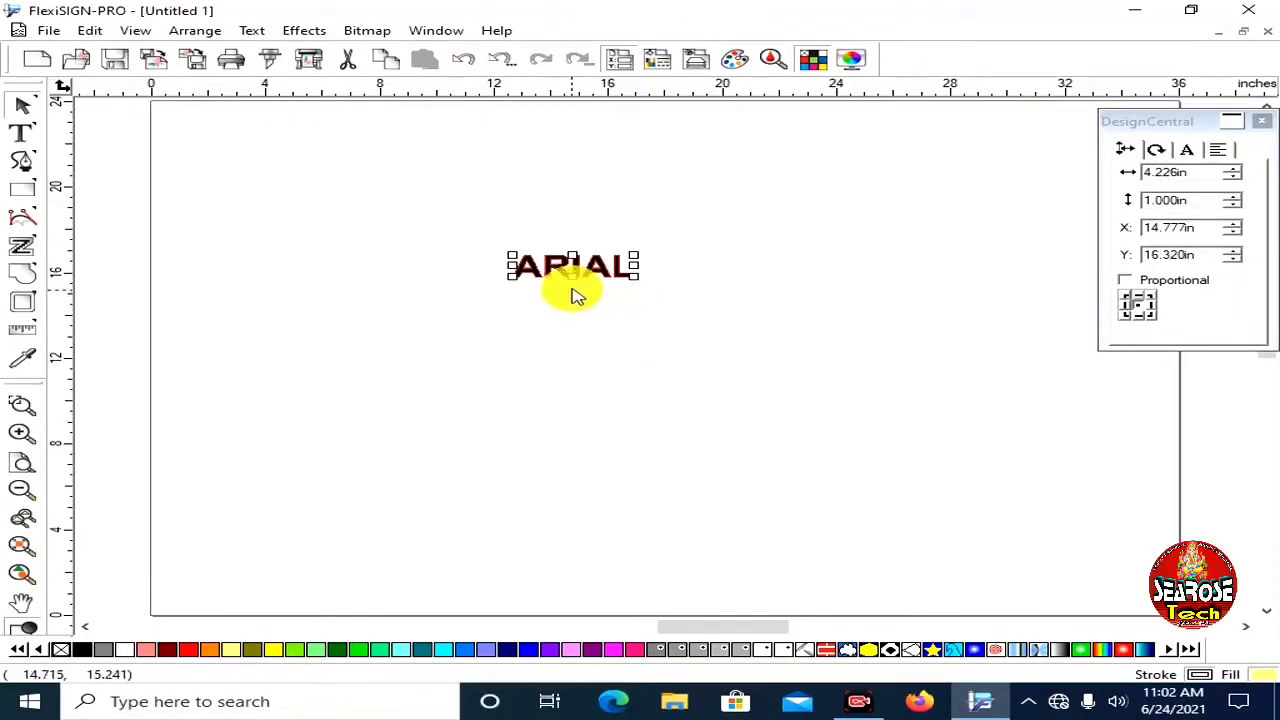
pyautogui.moveTo(570, 279); pyautogui.dragTo(571, 455)
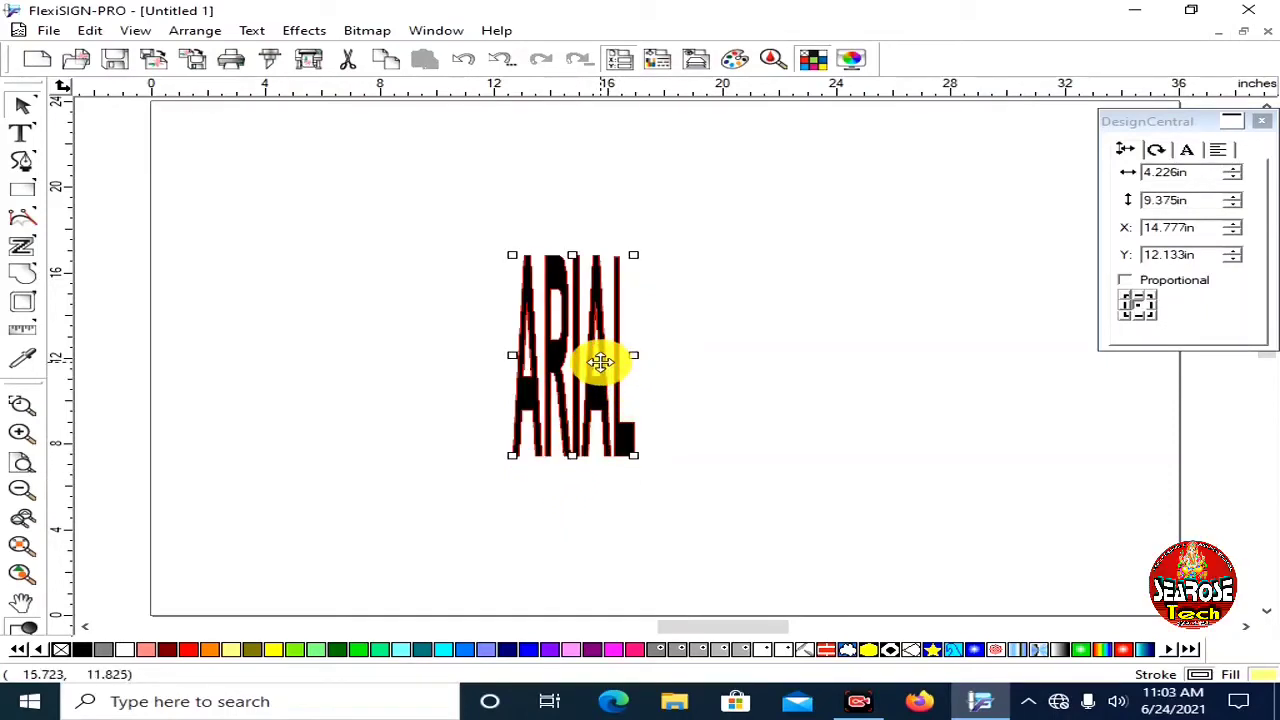
pyautogui.moveTo(600, 362); pyautogui.dragTo(470, 275)
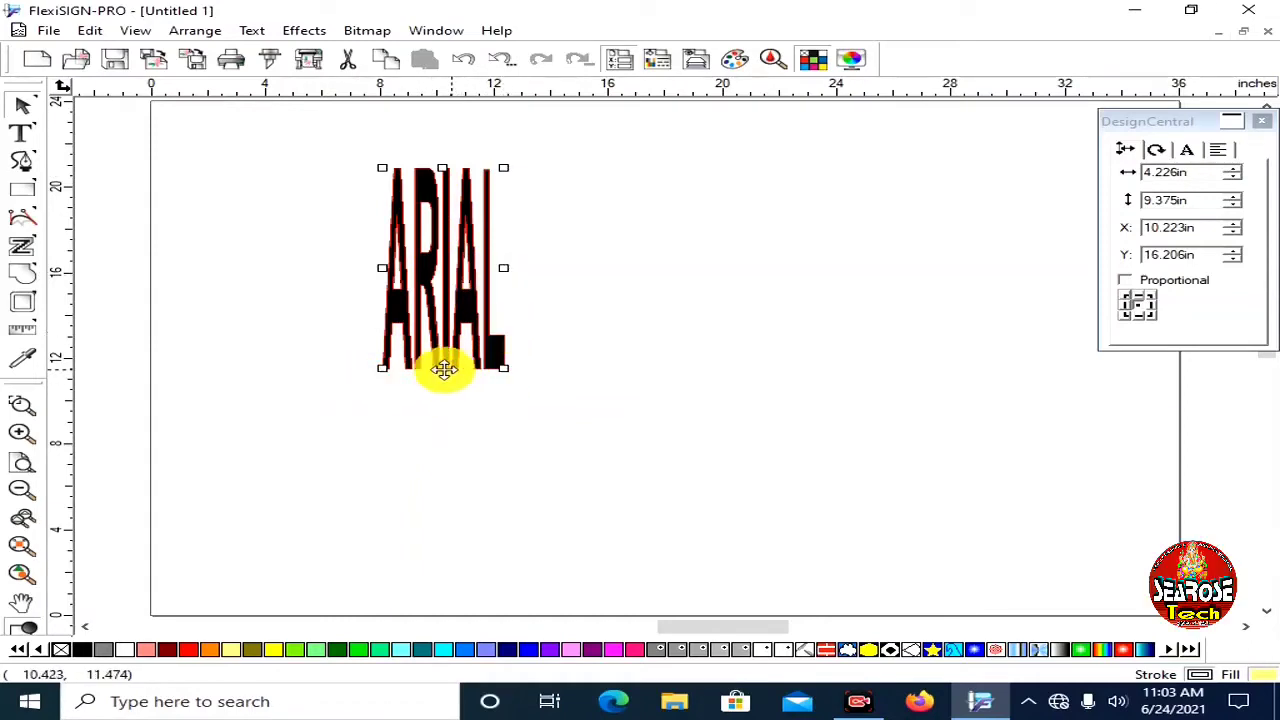
pyautogui.moveTo(443, 366); pyautogui.dragTo(435, 220)
pyautogui.moveTo(507, 194); pyautogui.dragTo(1056, 196)
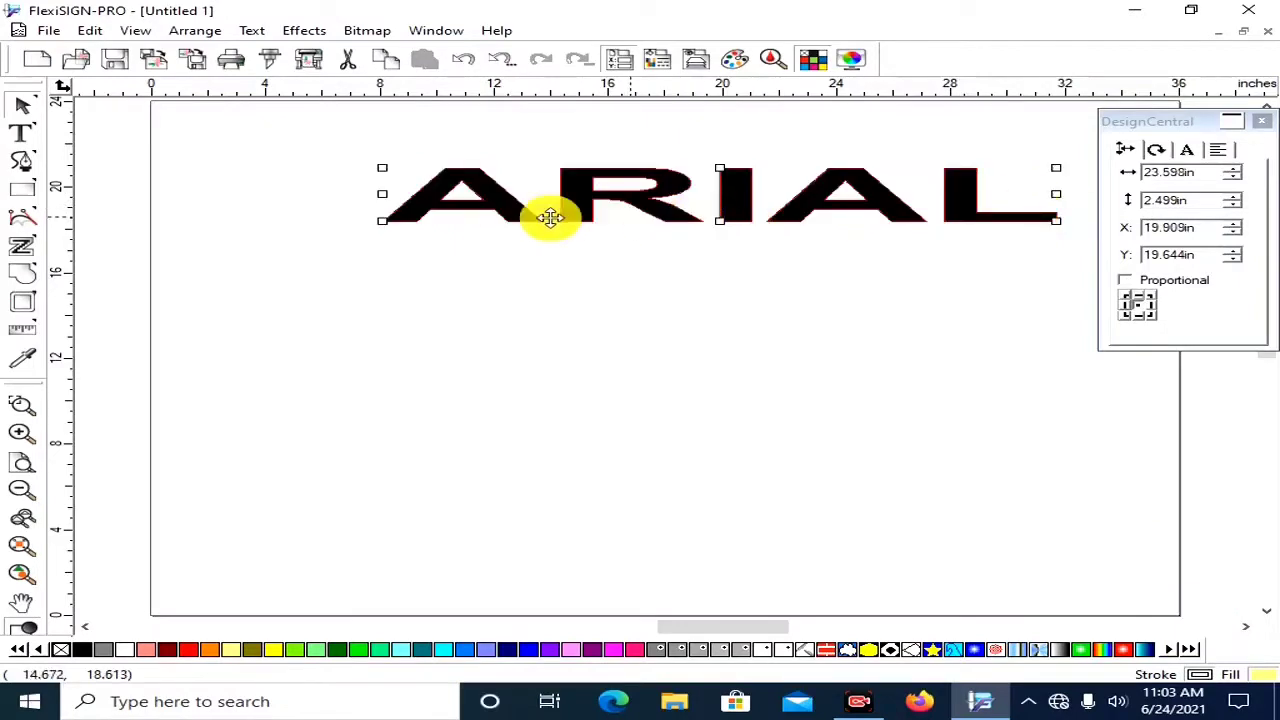
pyautogui.moveTo(480, 191); pyautogui.dragTo(394, 323)
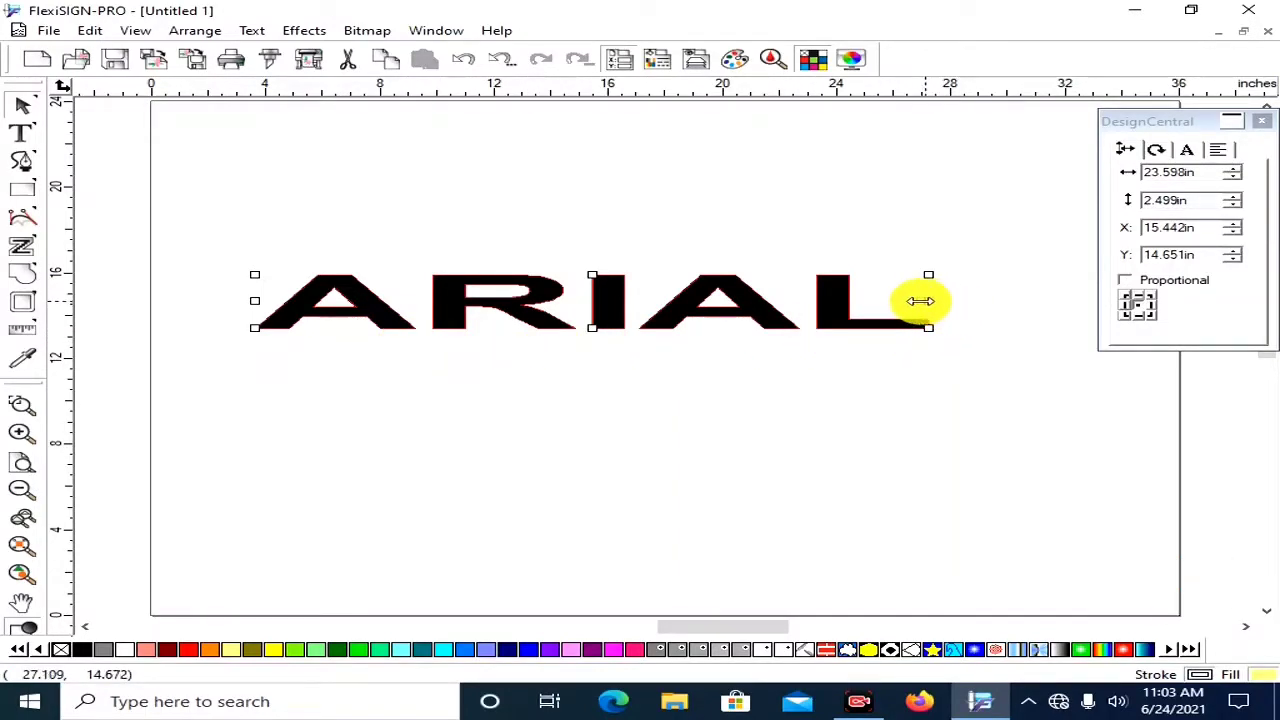
pyautogui.moveTo(929, 301); pyautogui.dragTo(361, 301)
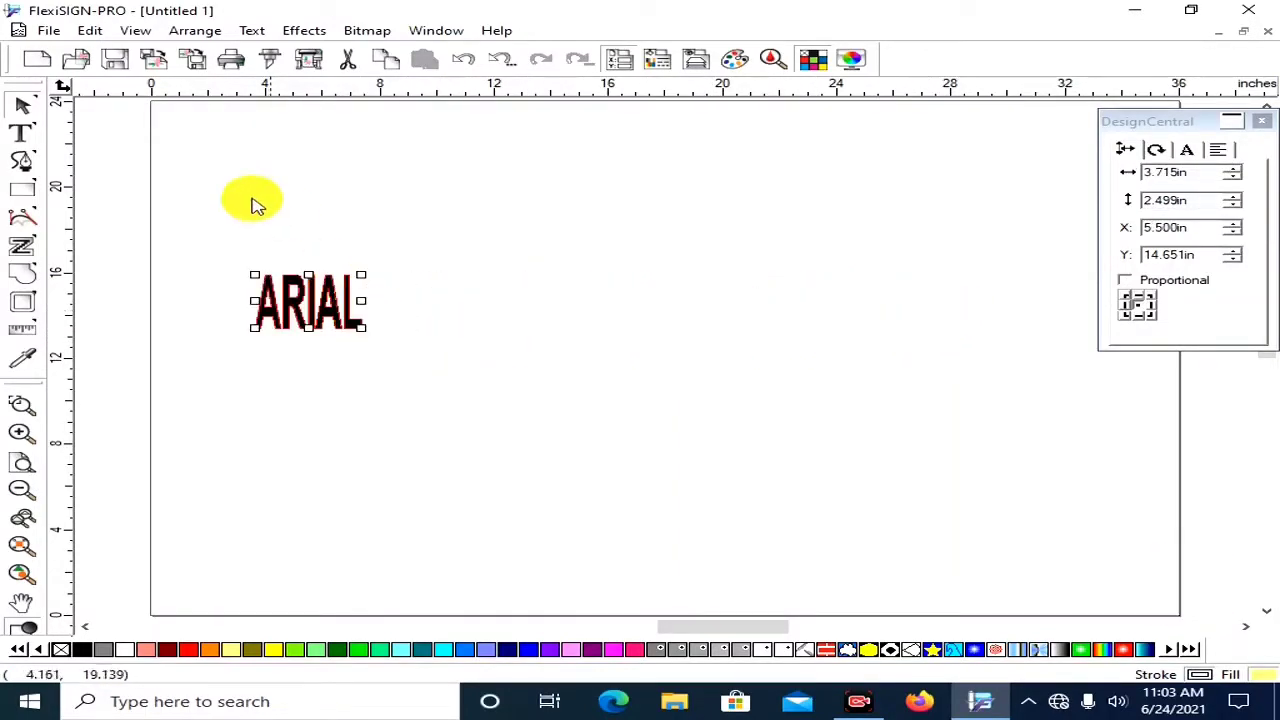
pyautogui.click(22, 130)
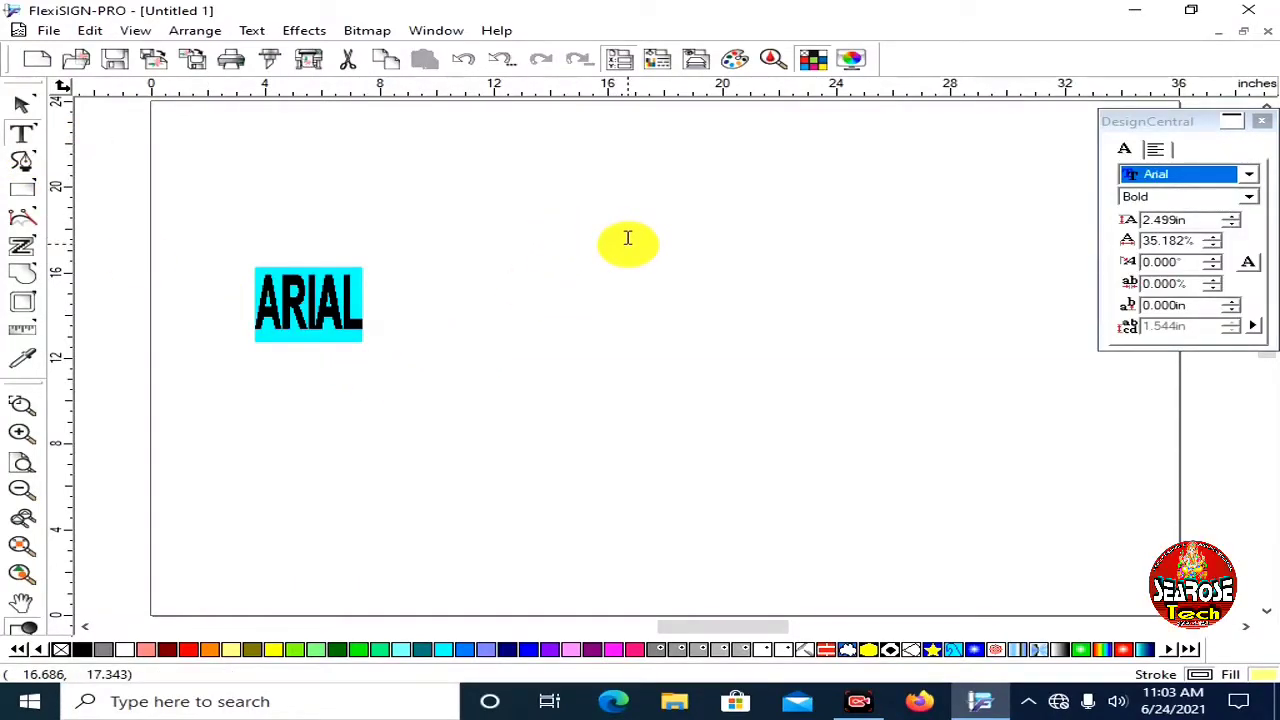
pyautogui.click(628, 238)
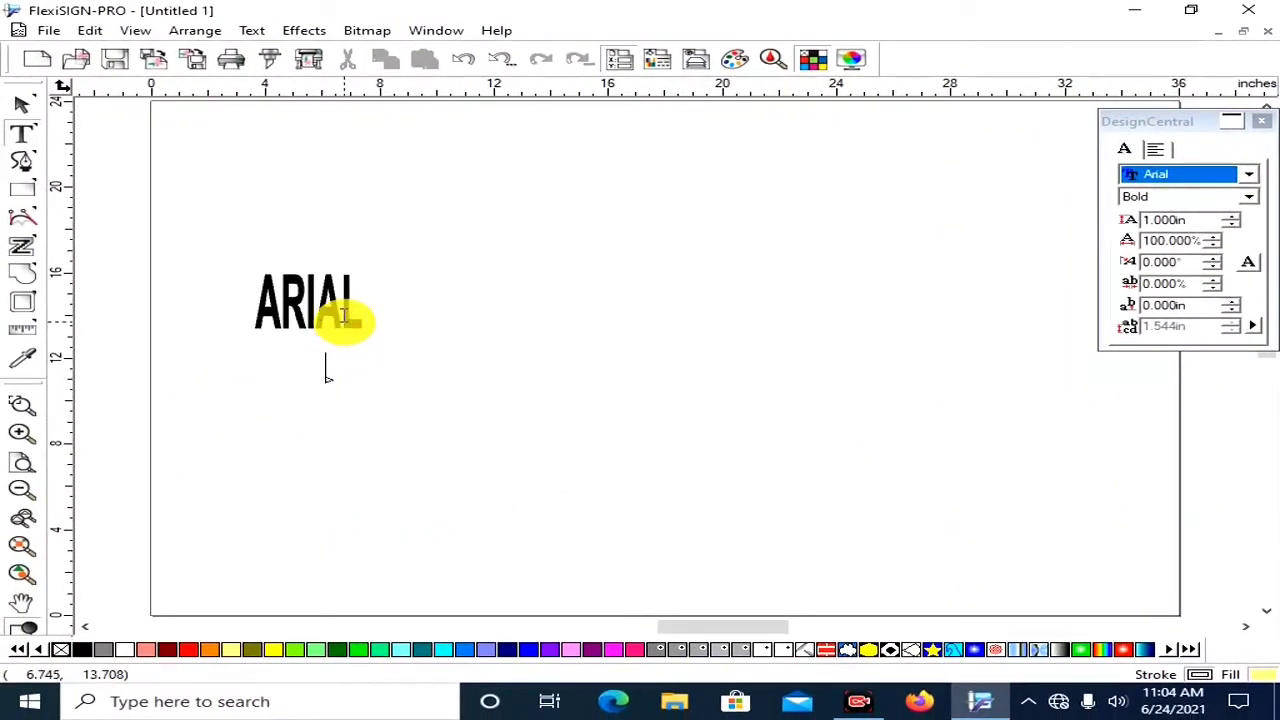
pyautogui.click(343, 318)
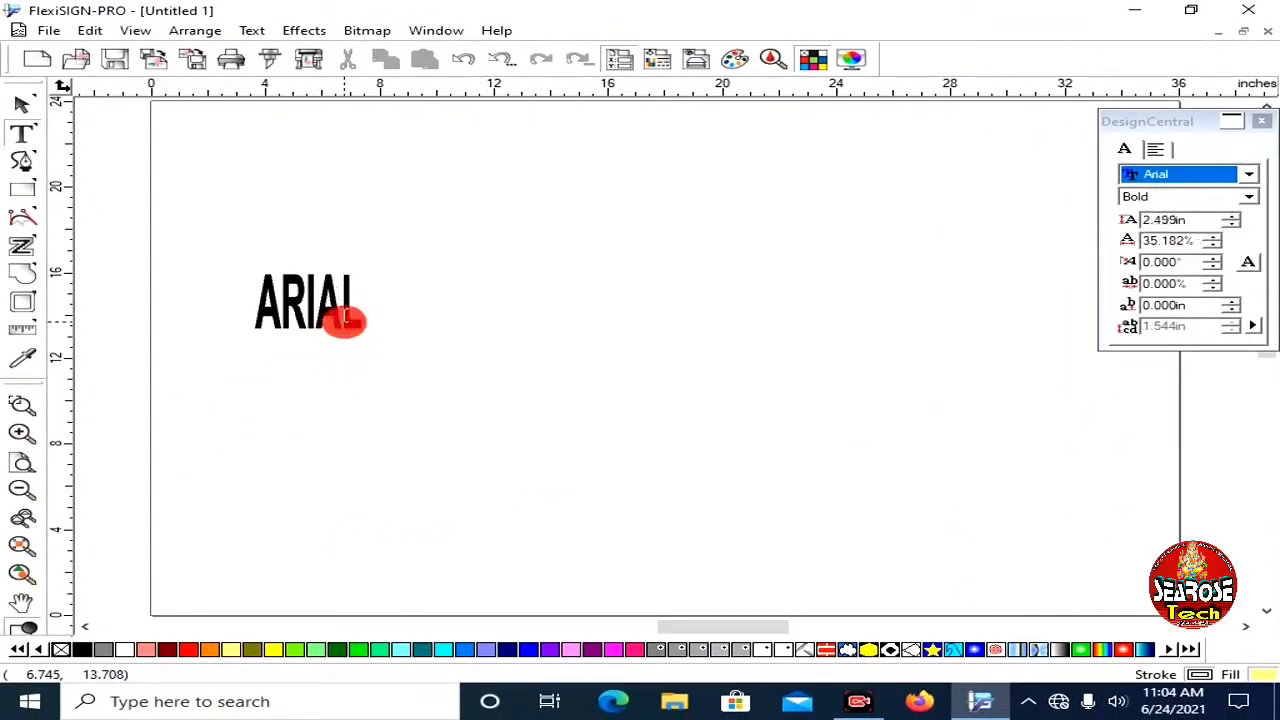
# - Resize and move the ARIAL text to about 5.3 in wide and 13.5 in high, centred near X 6.6 in, Y 14.3 in, and deselect it
pyautogui.click(24, 106)
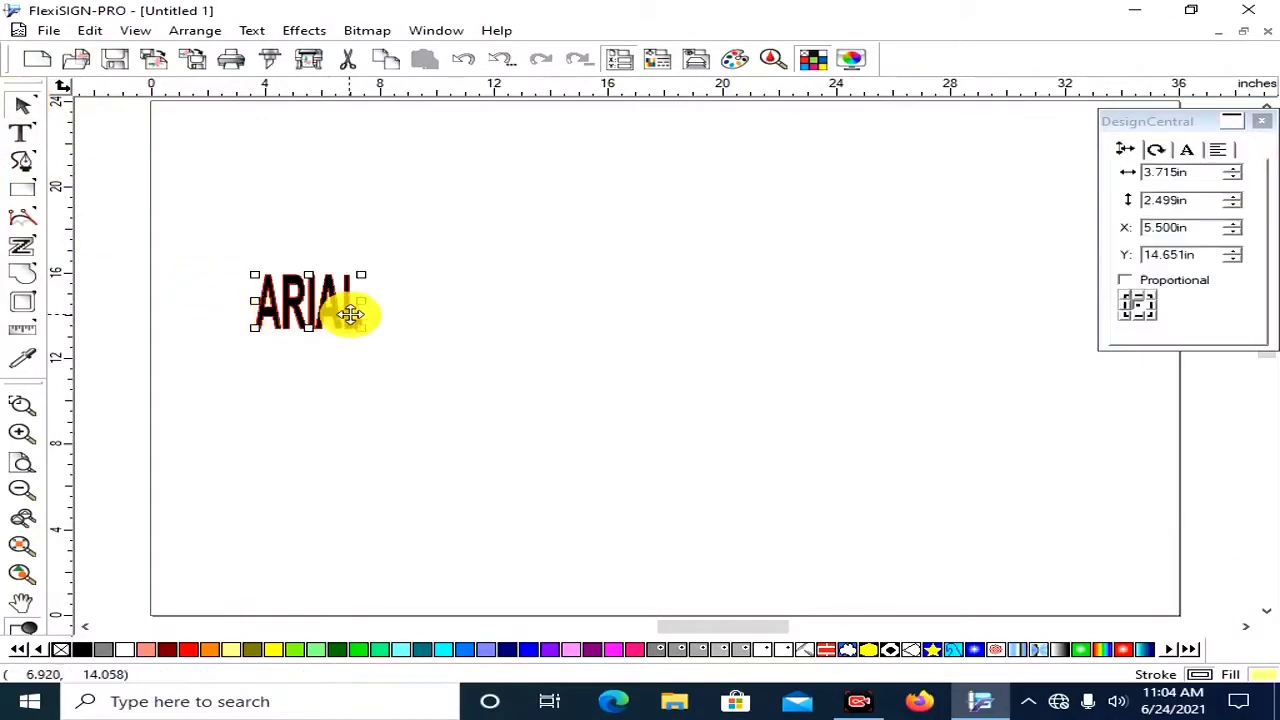
pyautogui.moveTo(362, 300); pyautogui.dragTo(1028, 326)
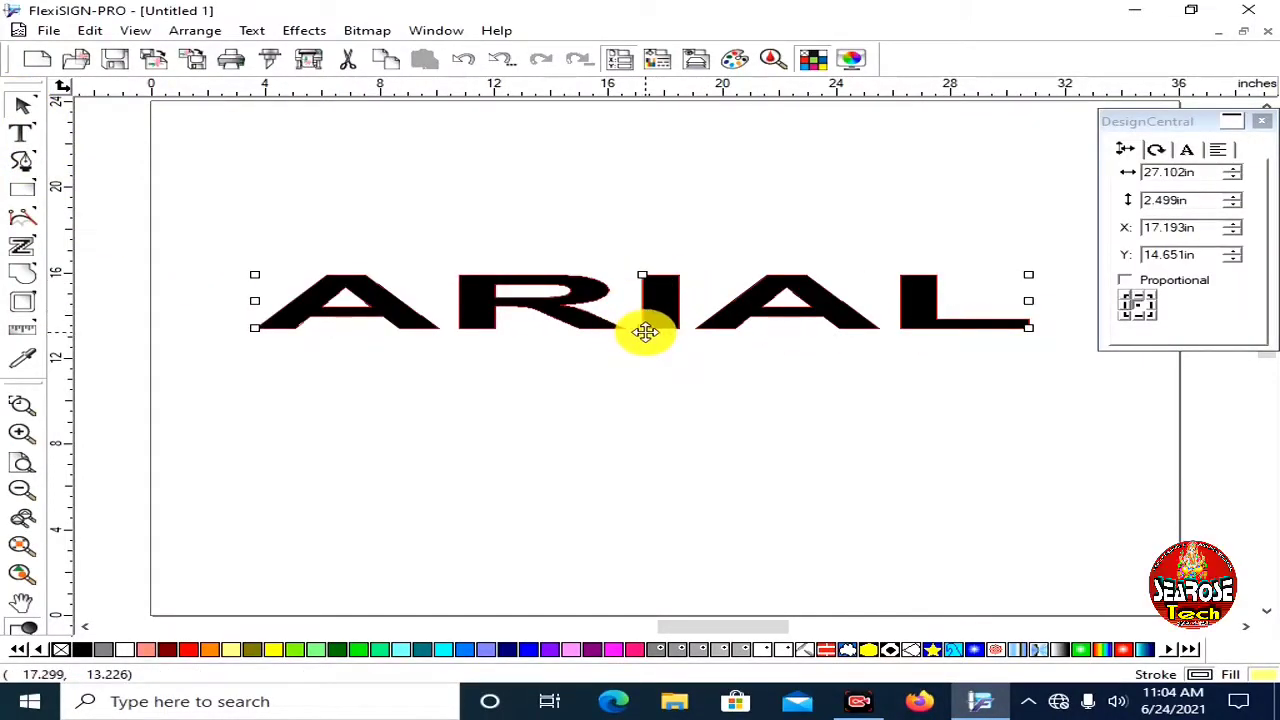
pyautogui.moveTo(643, 325); pyautogui.dragTo(655, 566)
pyautogui.moveTo(1030, 420); pyautogui.dragTo(657, 423)
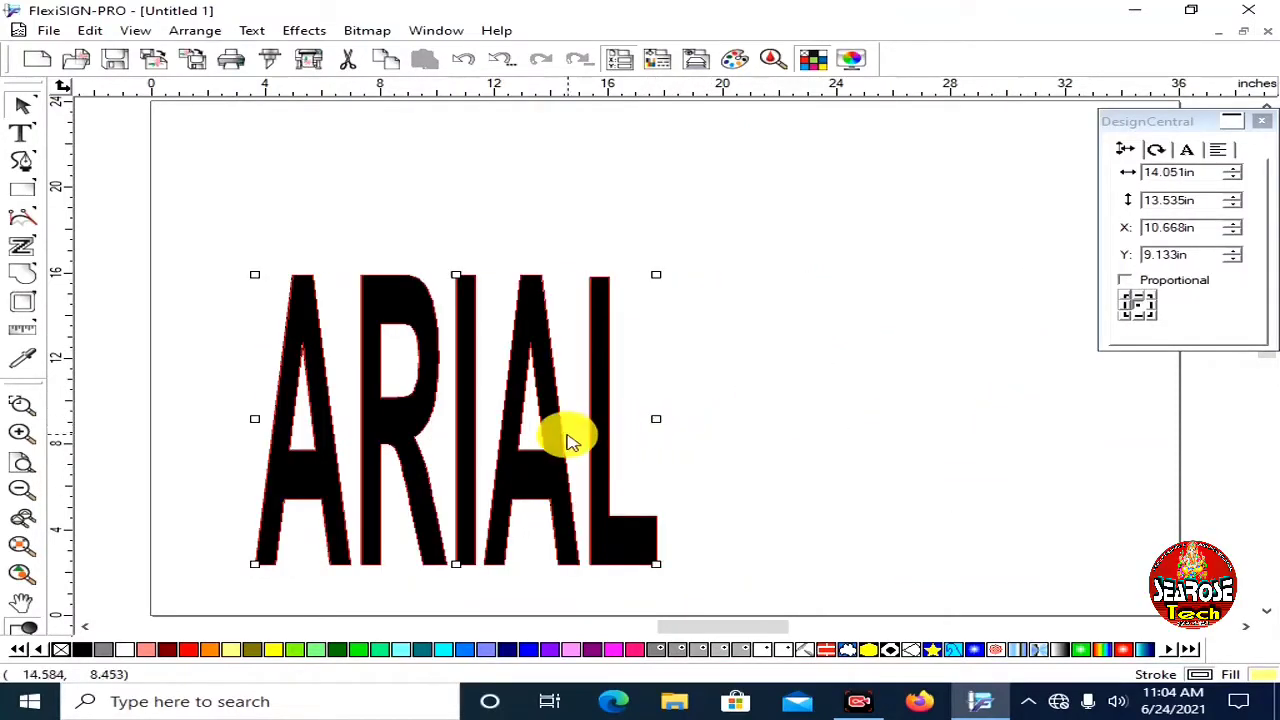
pyautogui.moveTo(514, 480); pyautogui.dragTo(530, 364)
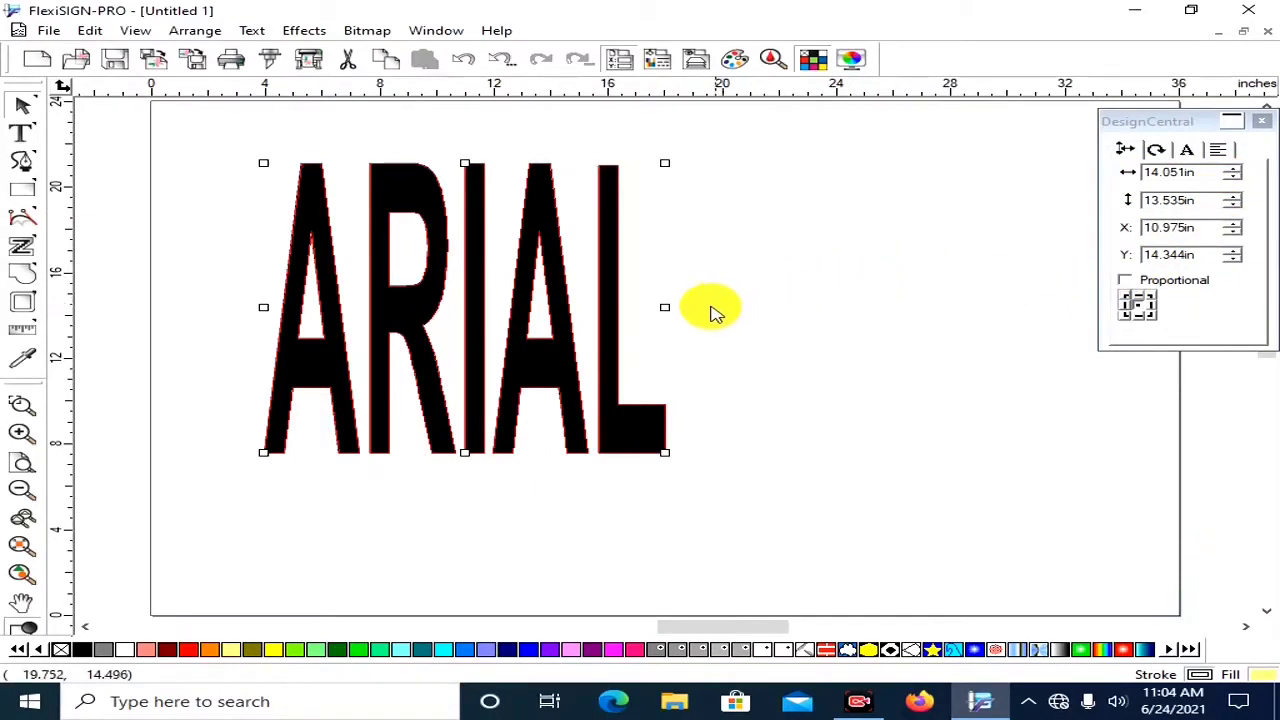
pyautogui.moveTo(664, 307); pyautogui.dragTo(400, 334)
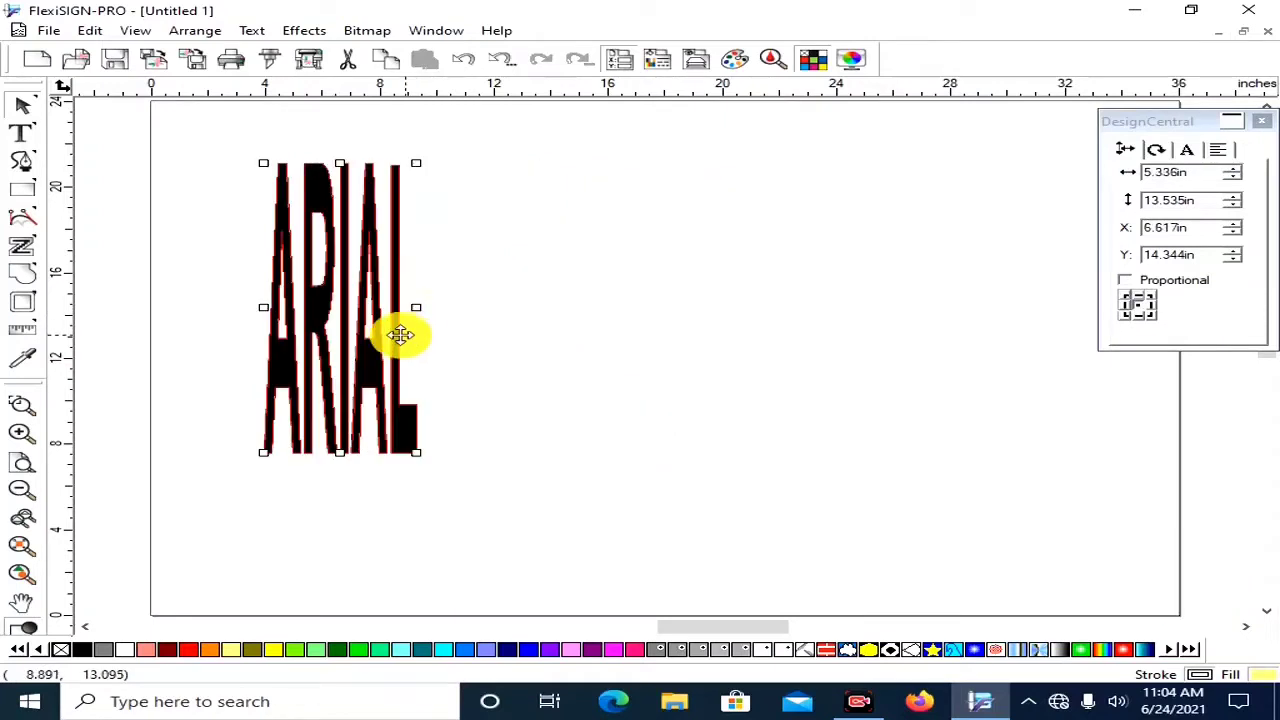
pyautogui.click(530, 305)
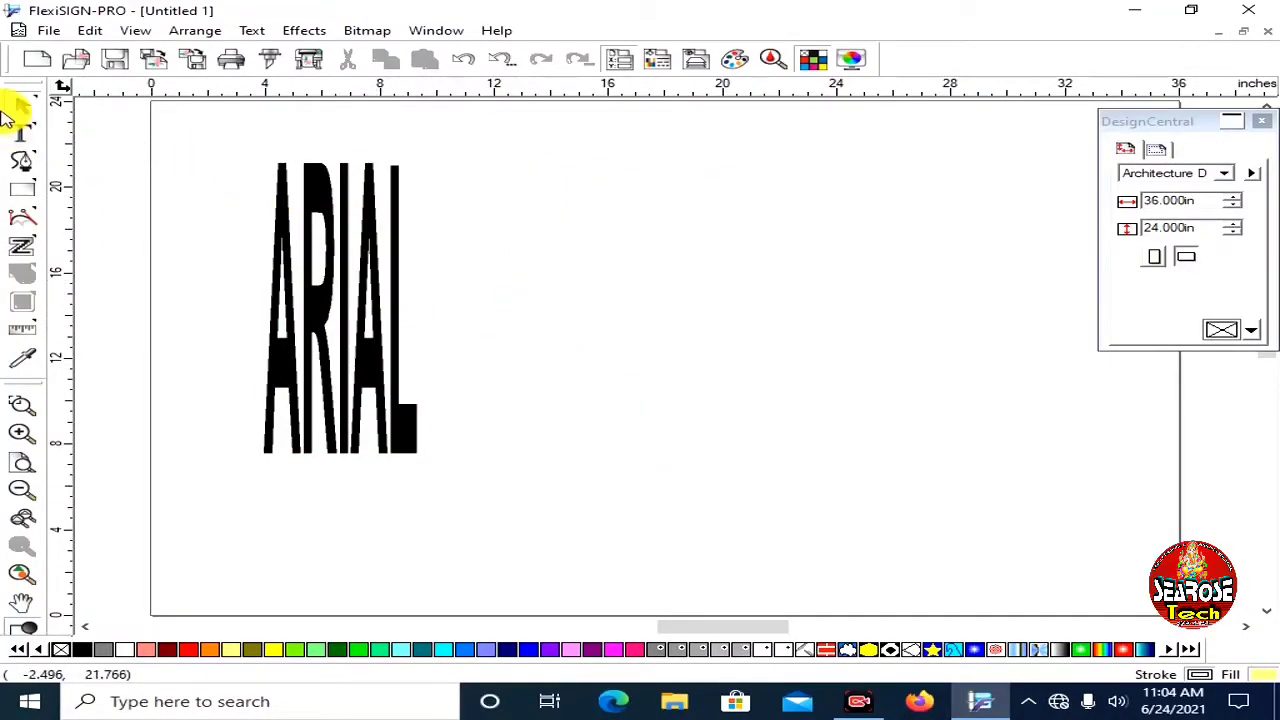
pyautogui.click(22, 131)
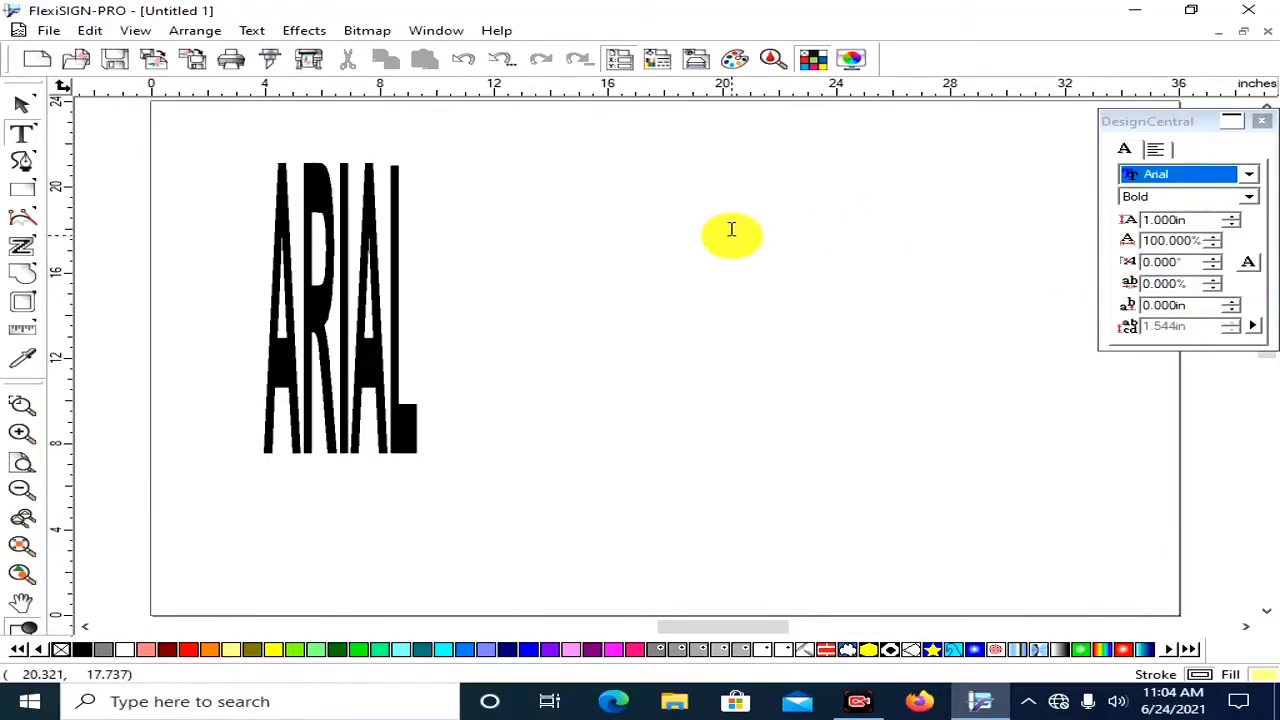
pyautogui.click(22, 104)
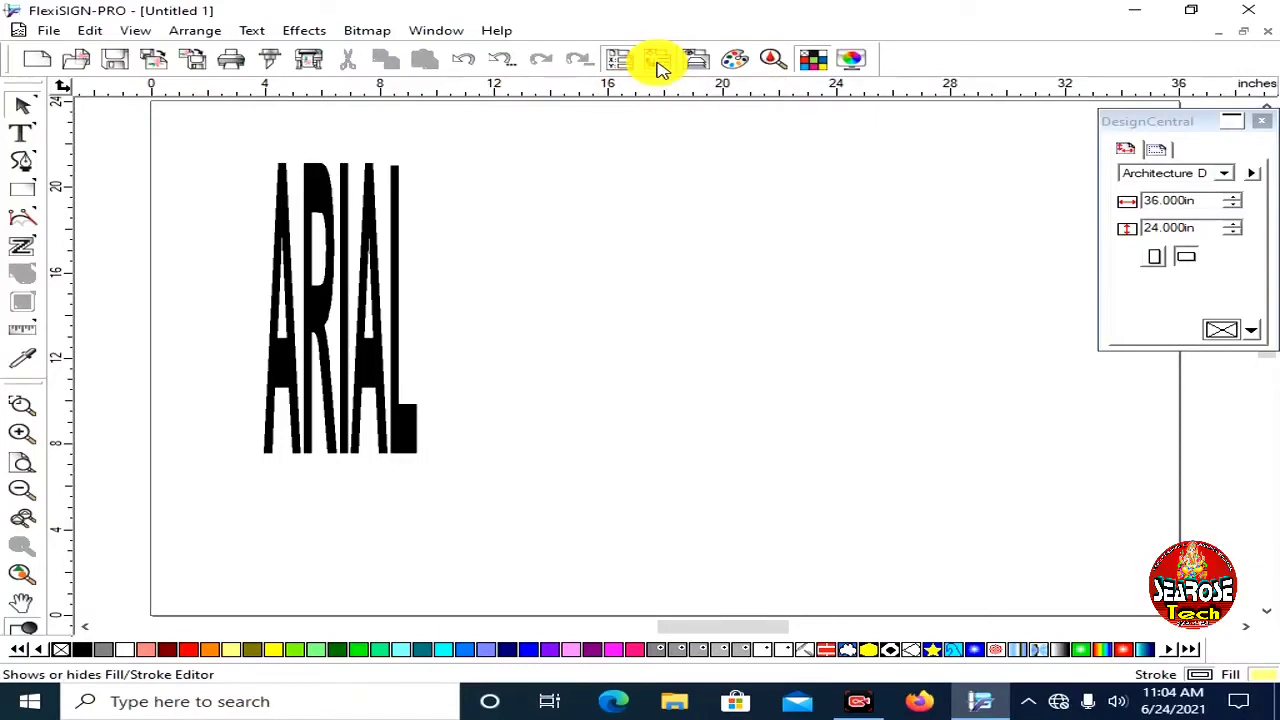
# - Show the Fill/Stroke Editor and set its solid fill colour to Black
pyautogui.click(656, 60)
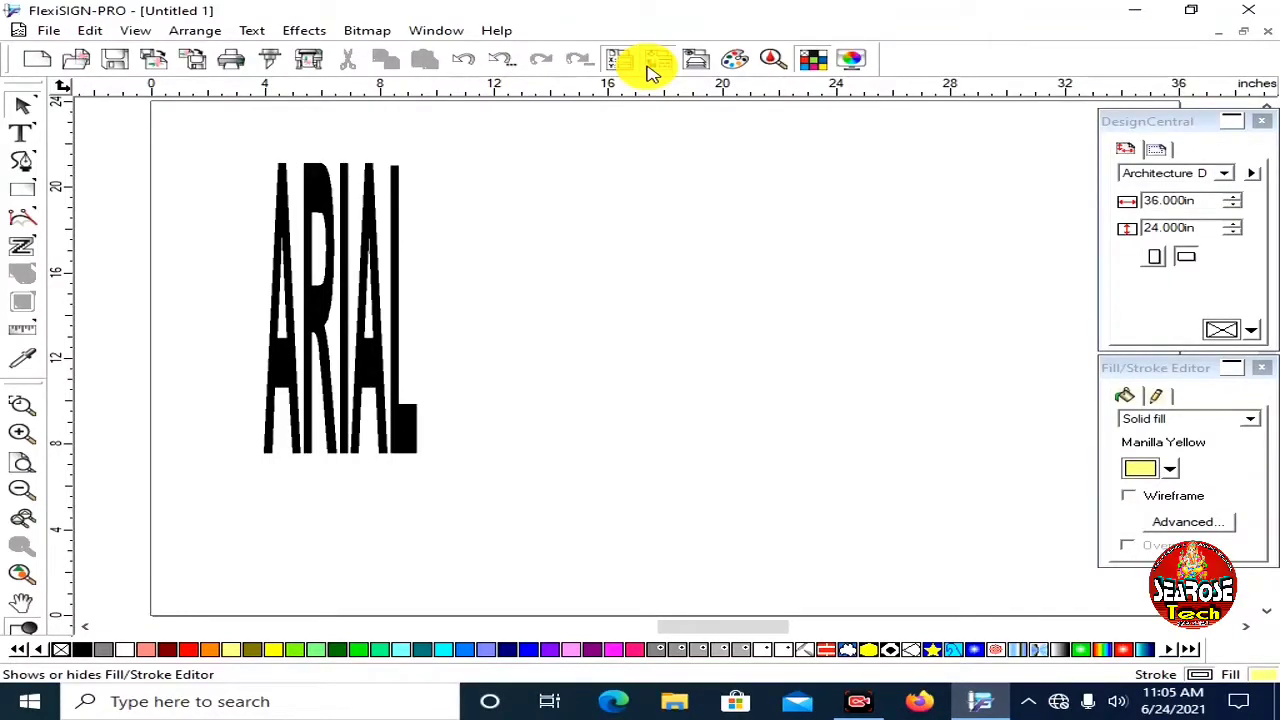
pyautogui.click(651, 72)
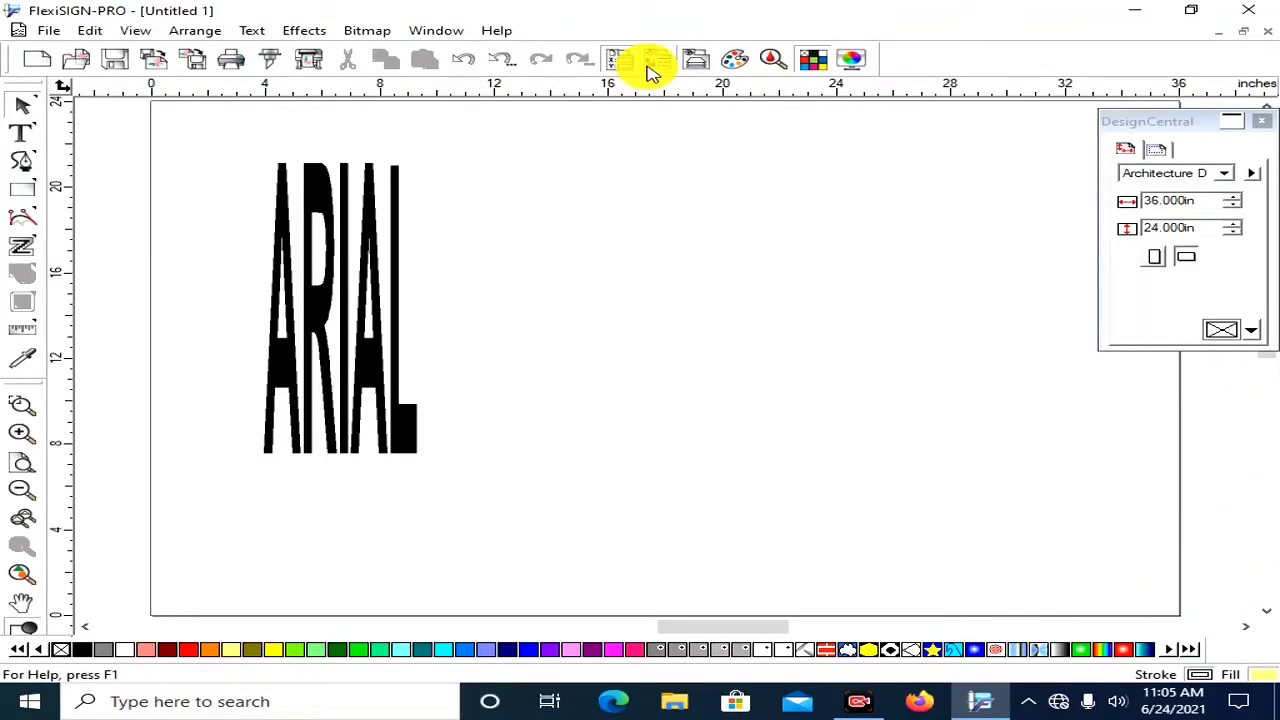
pyautogui.click(651, 72)
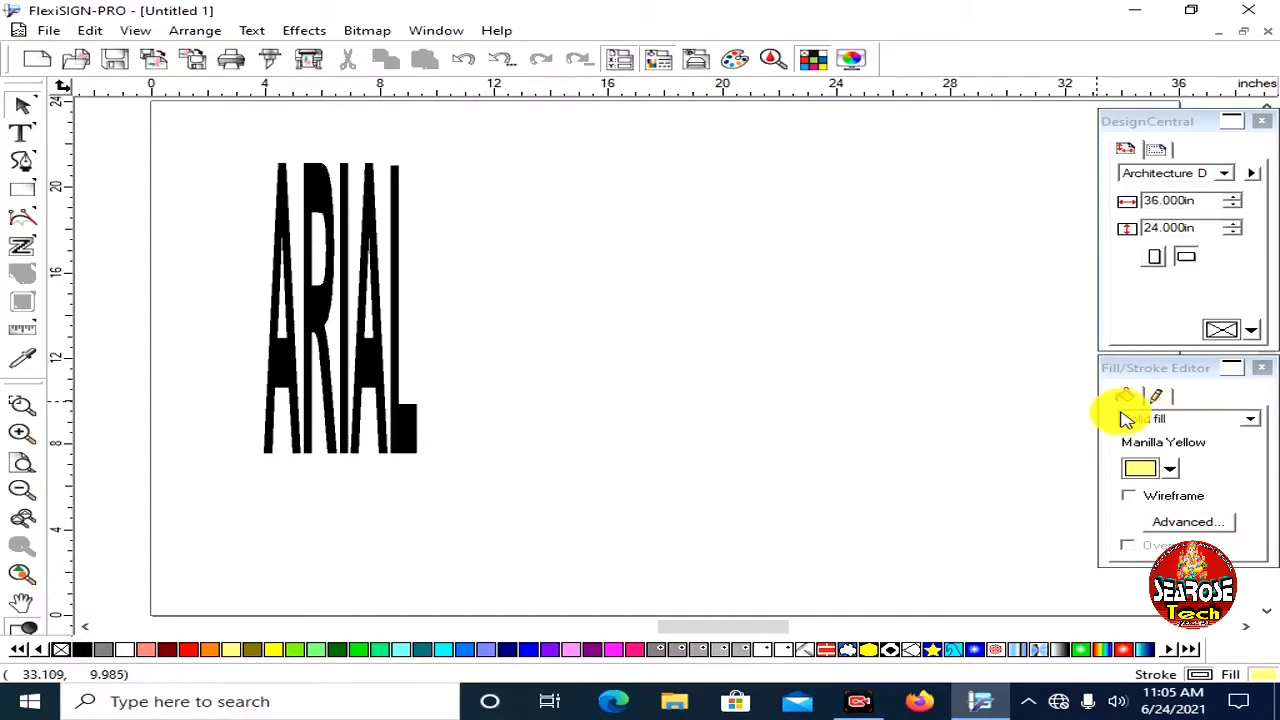
pyautogui.click(1170, 469)
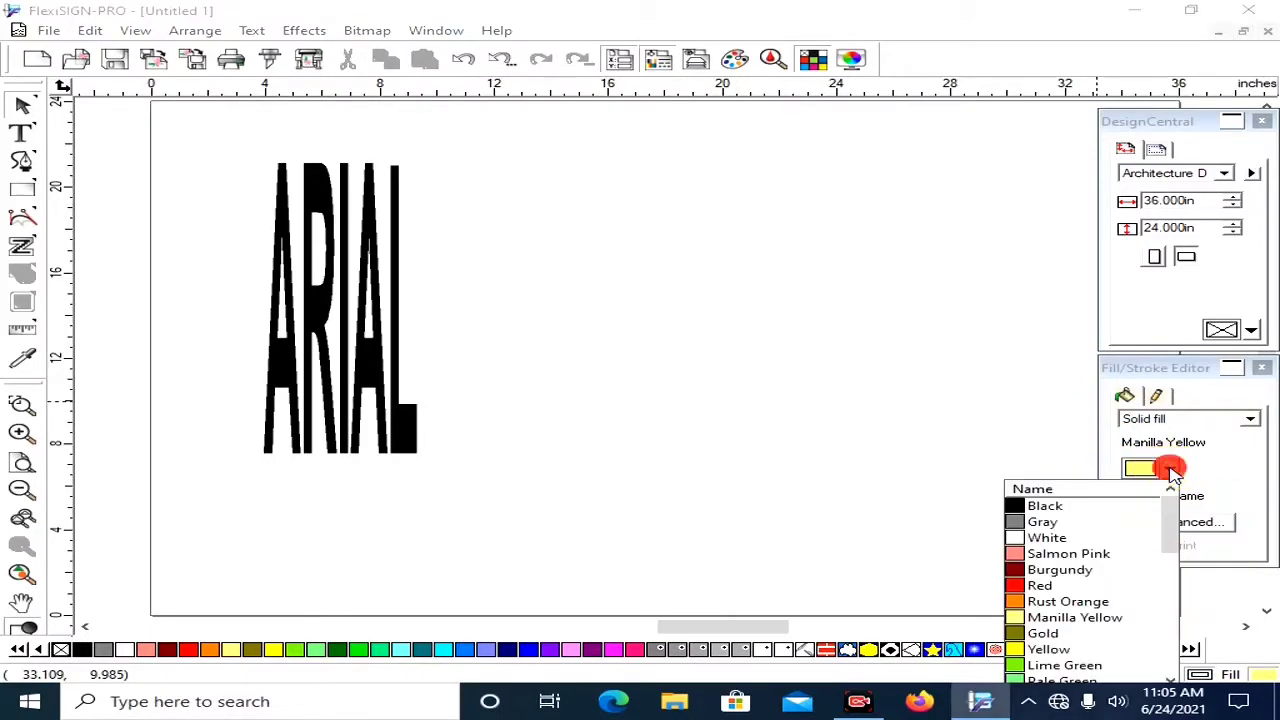
pyautogui.click(1050, 506)
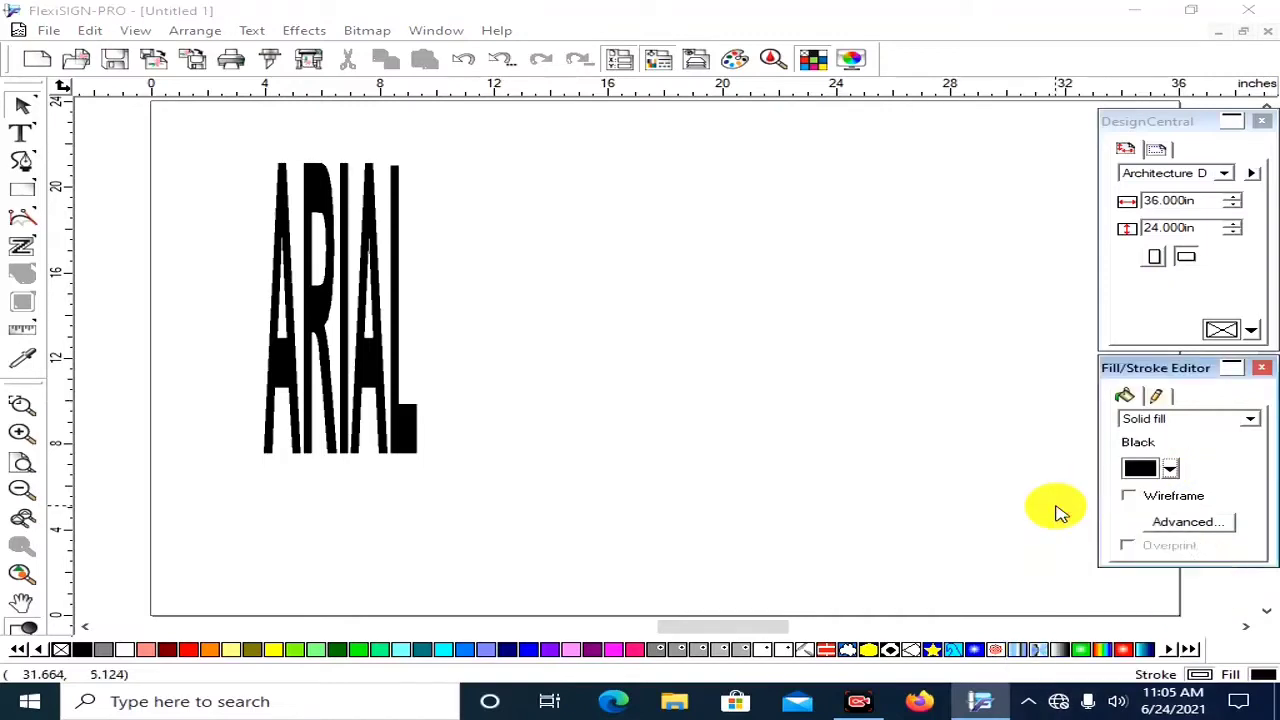
# - Review the advanced colour specifications of the Black fill and accept them
pyautogui.click(1170, 523)
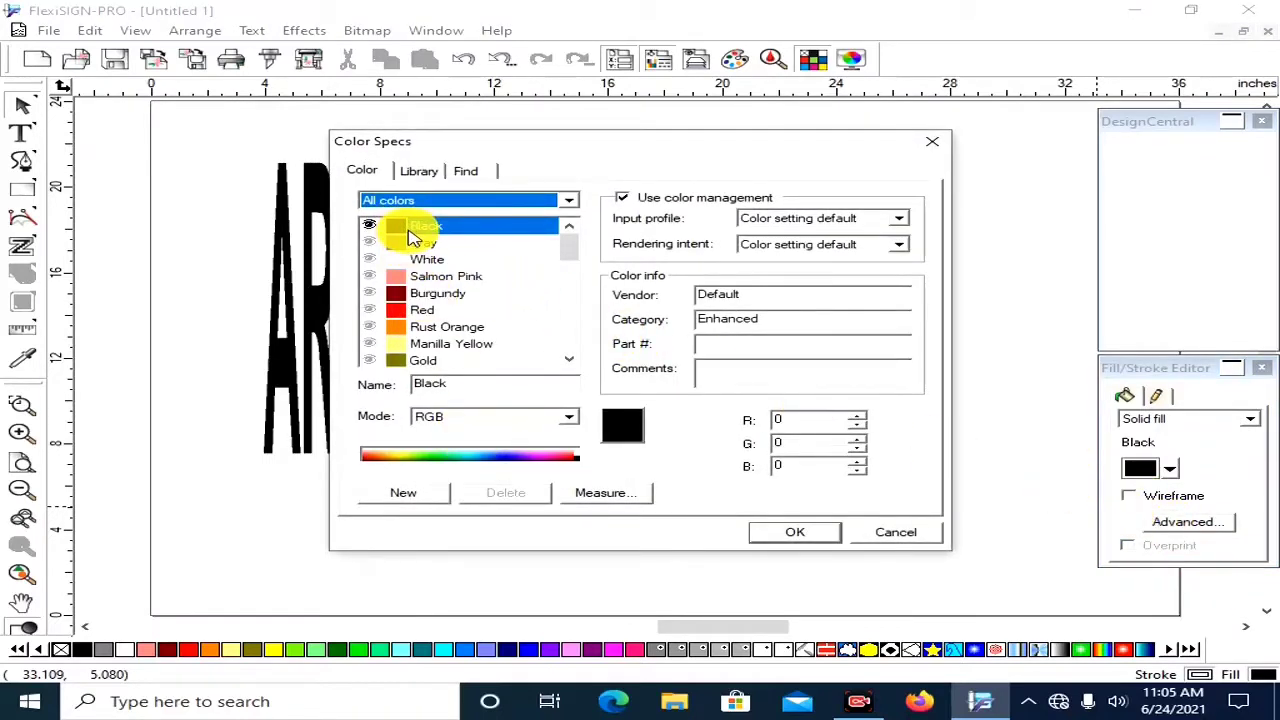
pyautogui.click(408, 230)
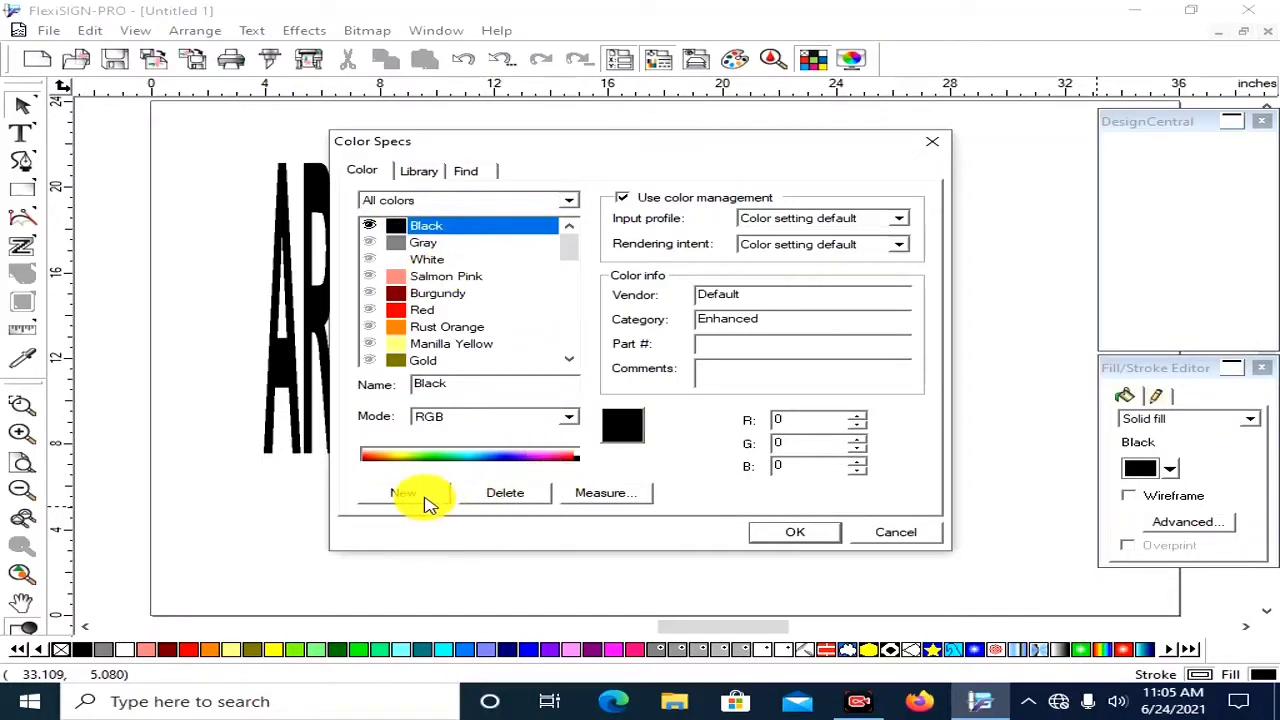
pyautogui.click(797, 533)
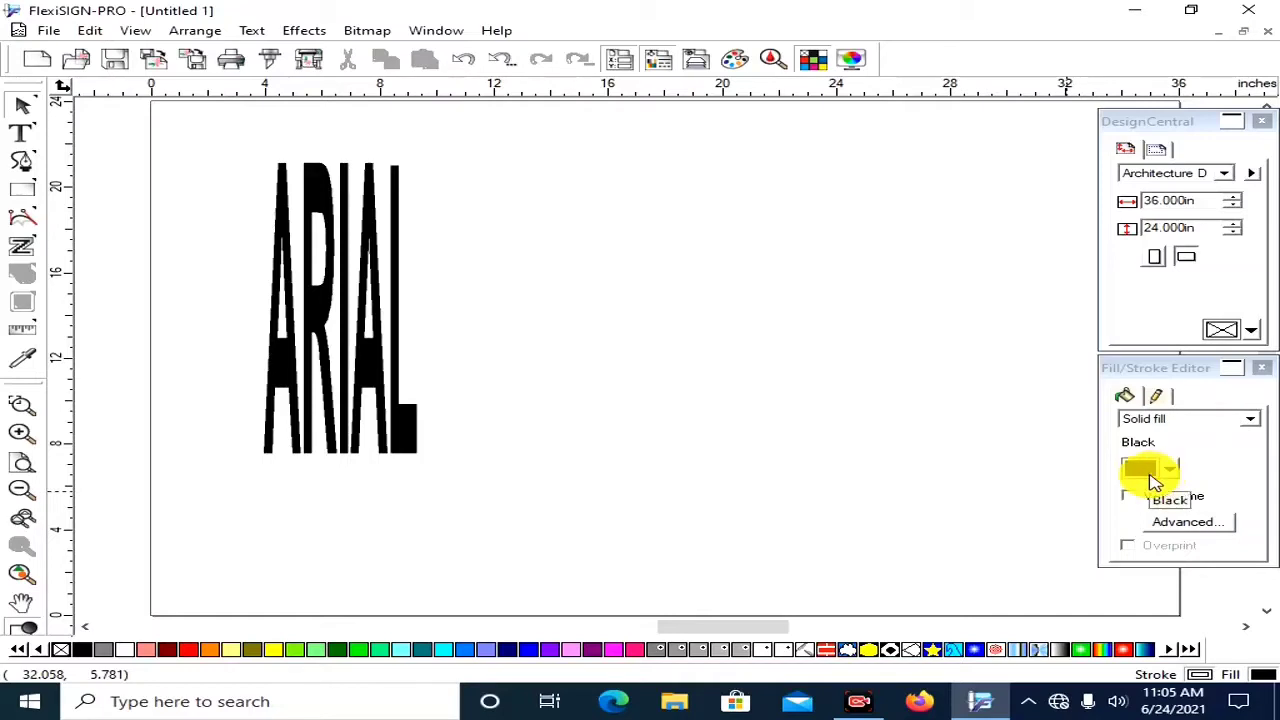
# - Delete the ARIAL text and add "SHORT" in 1 in Arial Bold, starting near X 9.3 in, Y 13.8 in
pyautogui.click(393, 375)
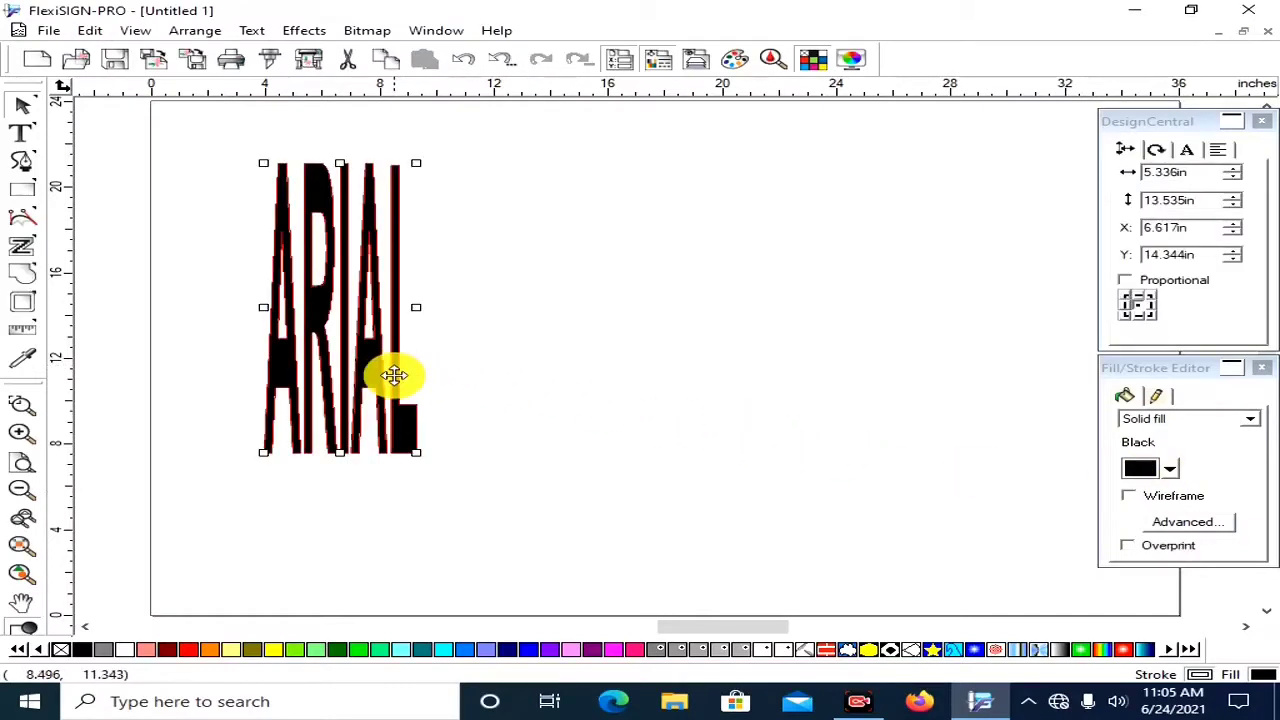
pyautogui.press('Delete')
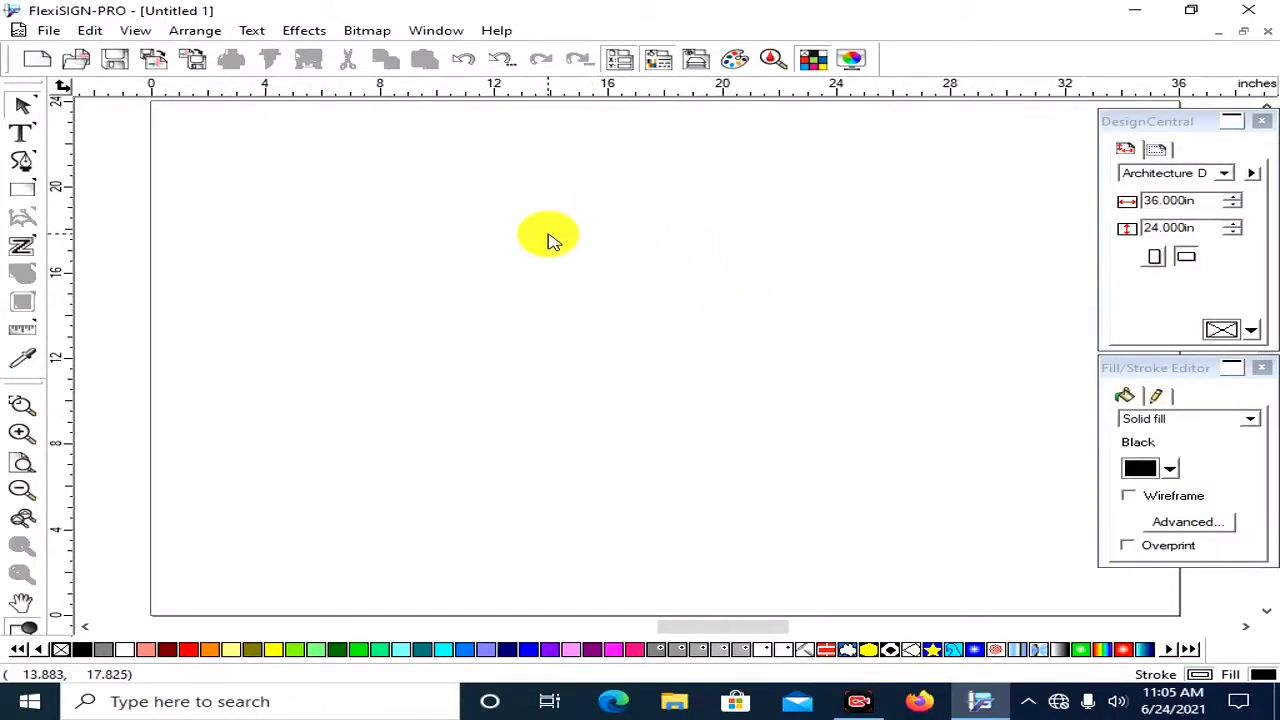
pyautogui.click(22, 132)
pyautogui.click(418, 314)
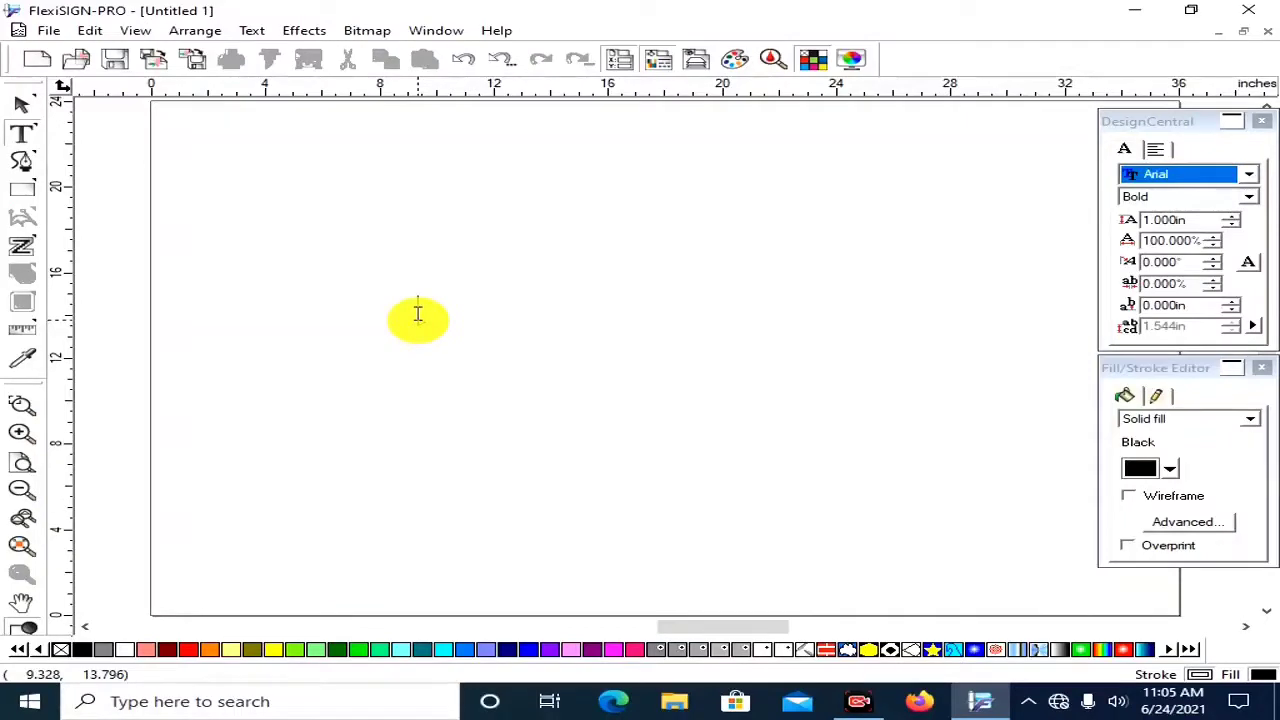
pyautogui.write('S')
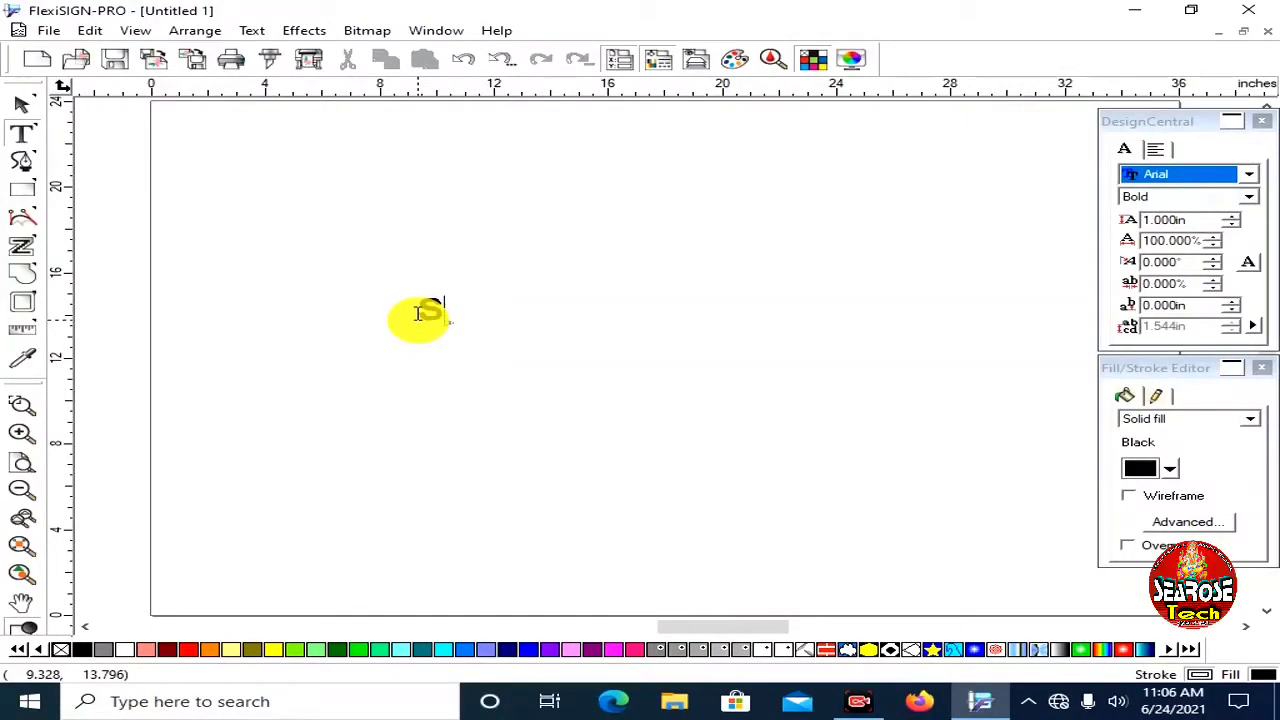
pyautogui.write('HORT')
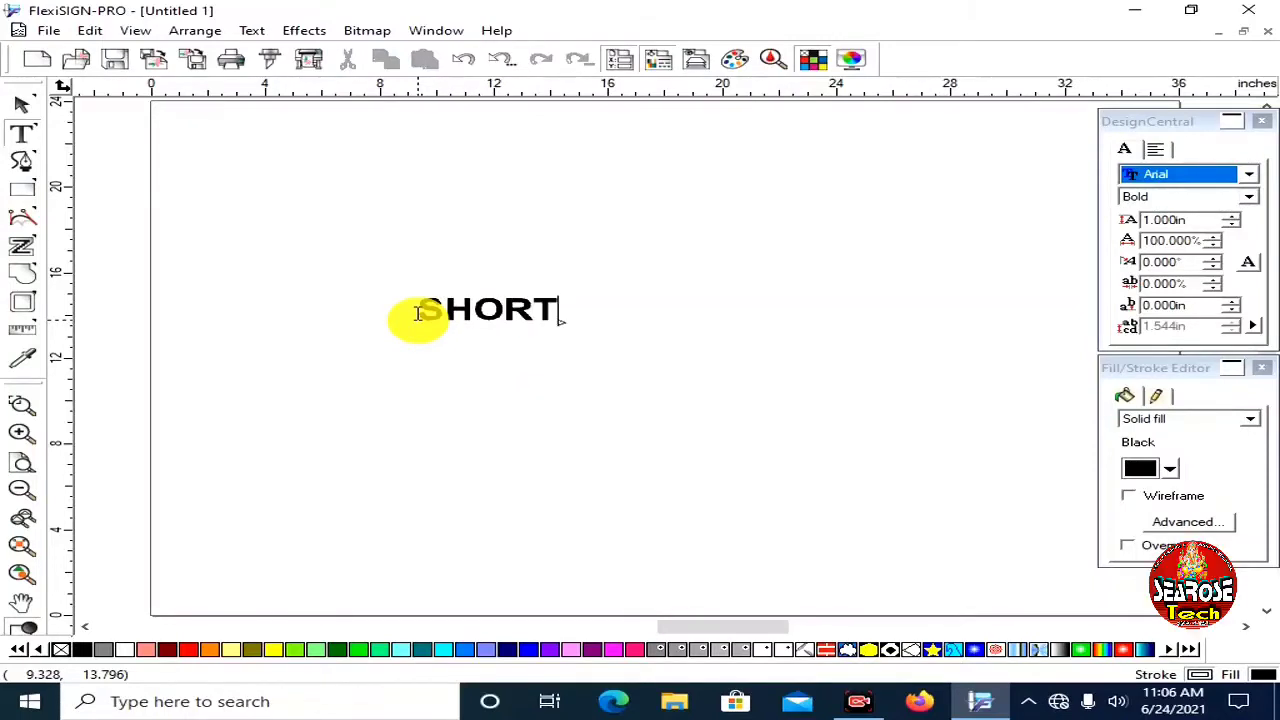
# - Select the SHORT text and set its width to 10 in and its height to 2 in
pyautogui.click(21, 108)
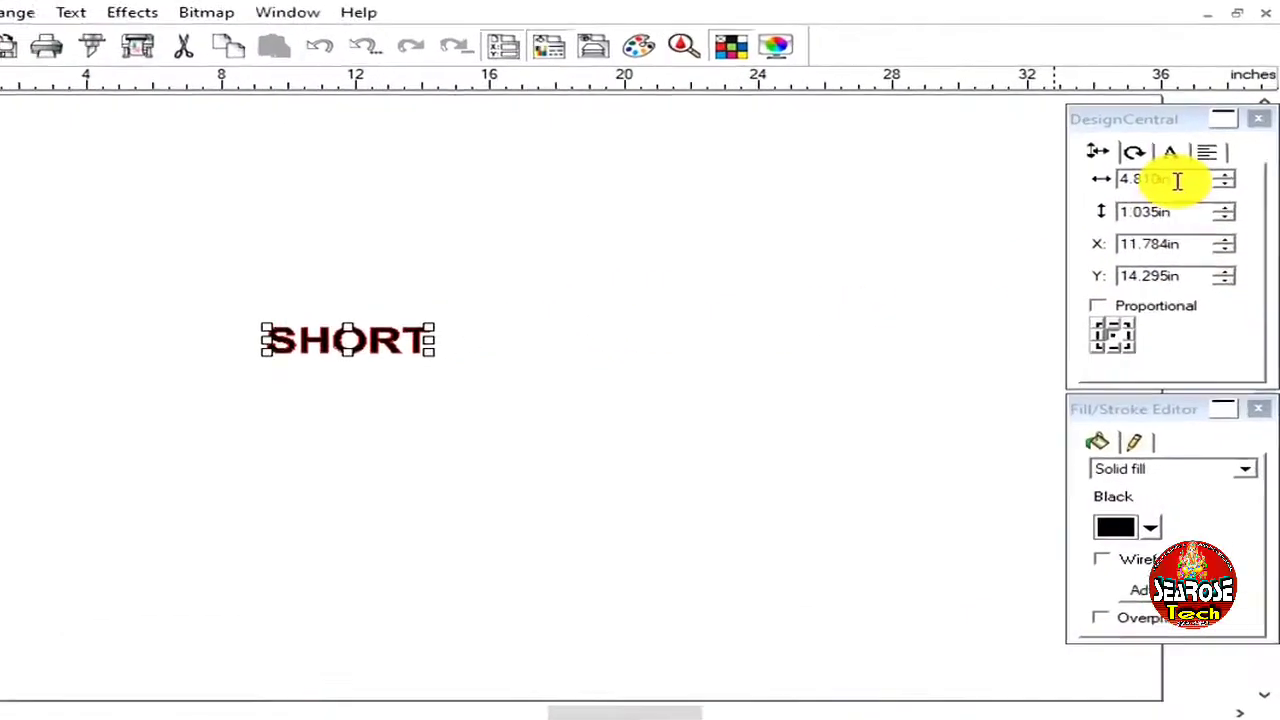
pyautogui.moveTo(1176, 181); pyautogui.dragTo(1099, 181)
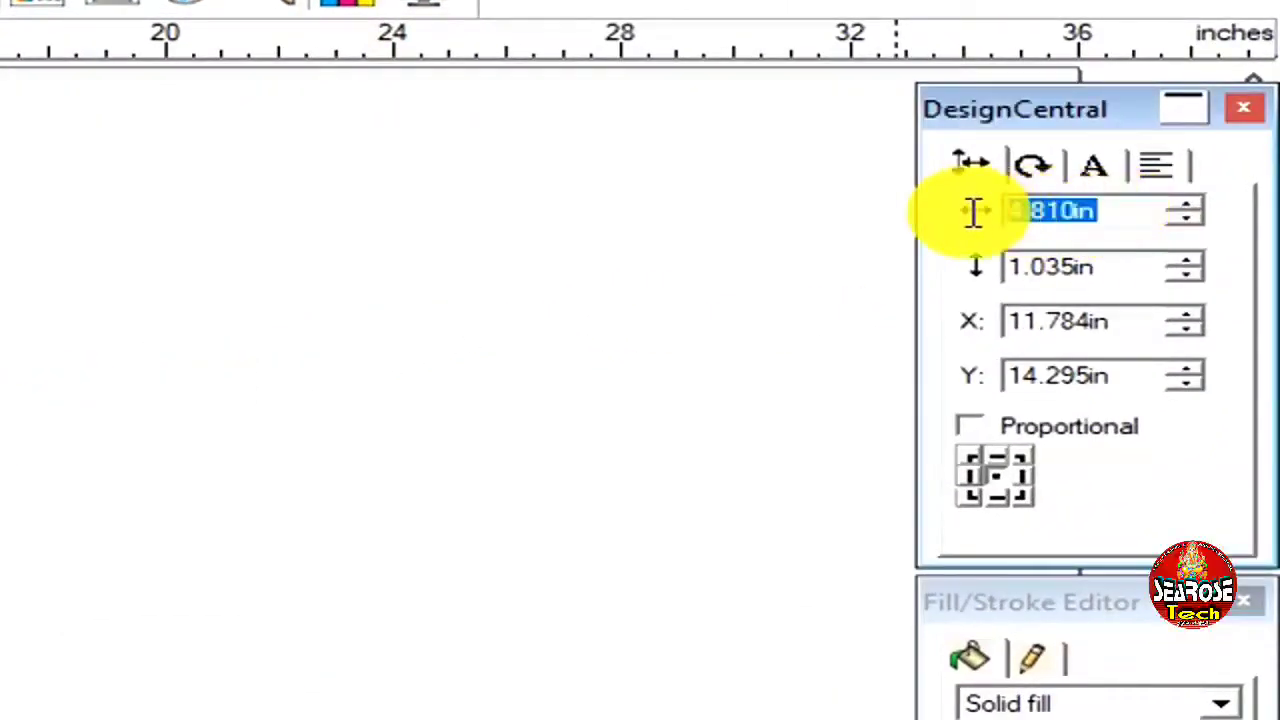
pyautogui.write('10')
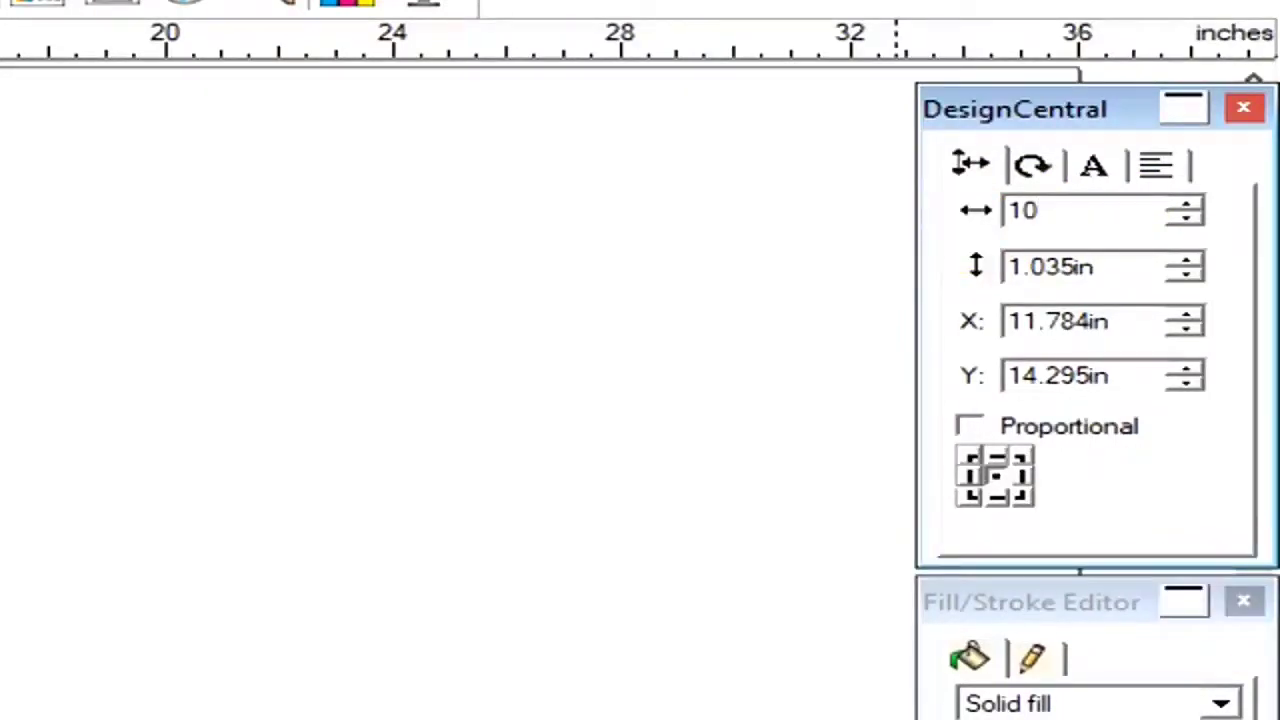
pyautogui.press('Tab')
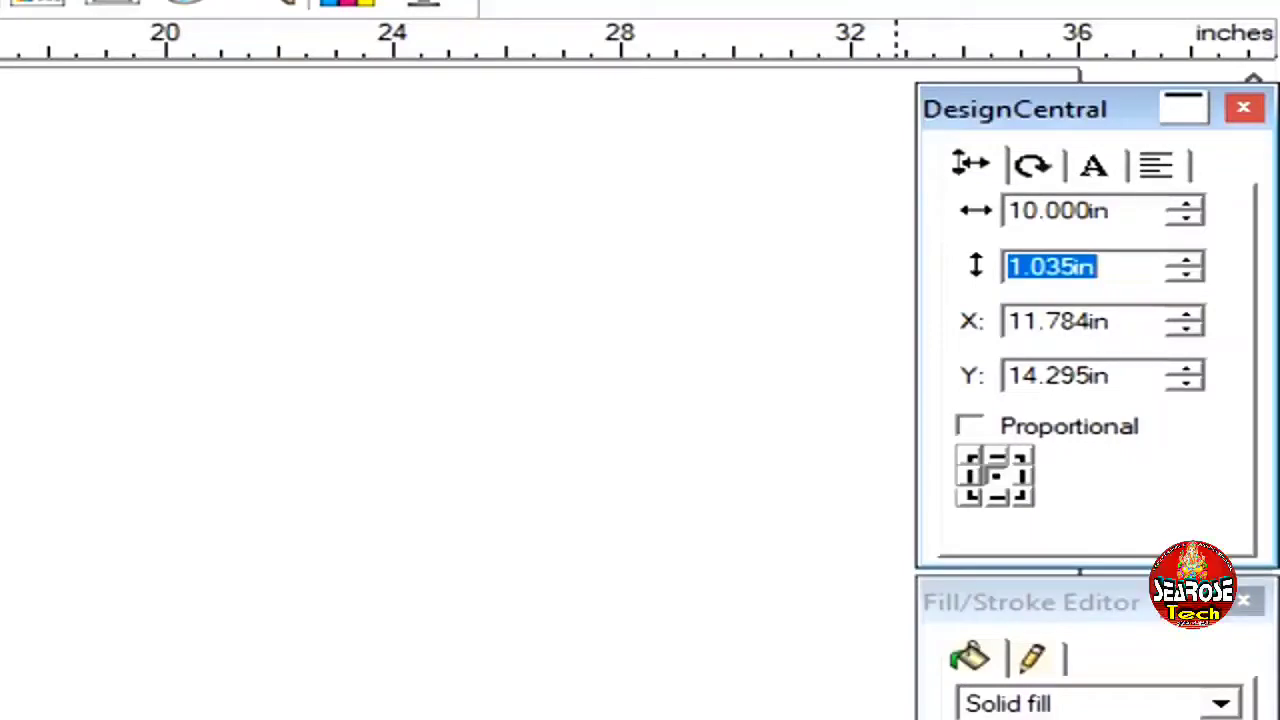
pyautogui.write('2.0')
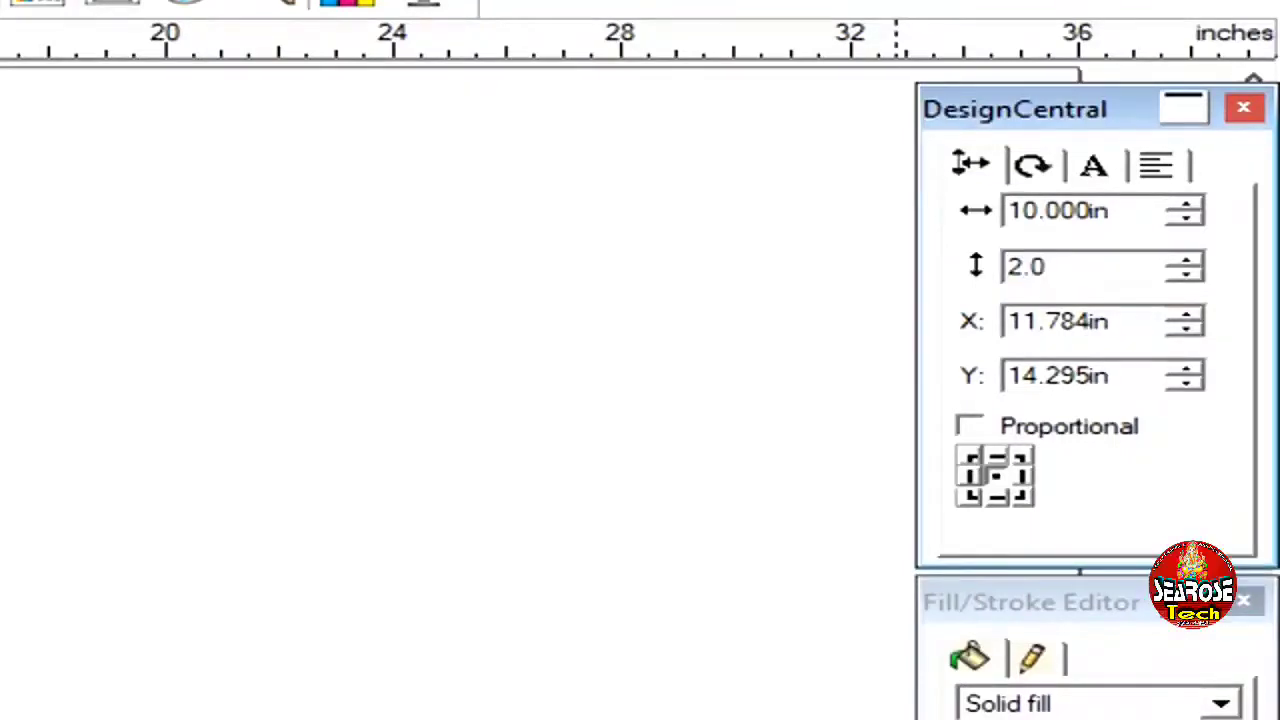
pyautogui.press('Return')
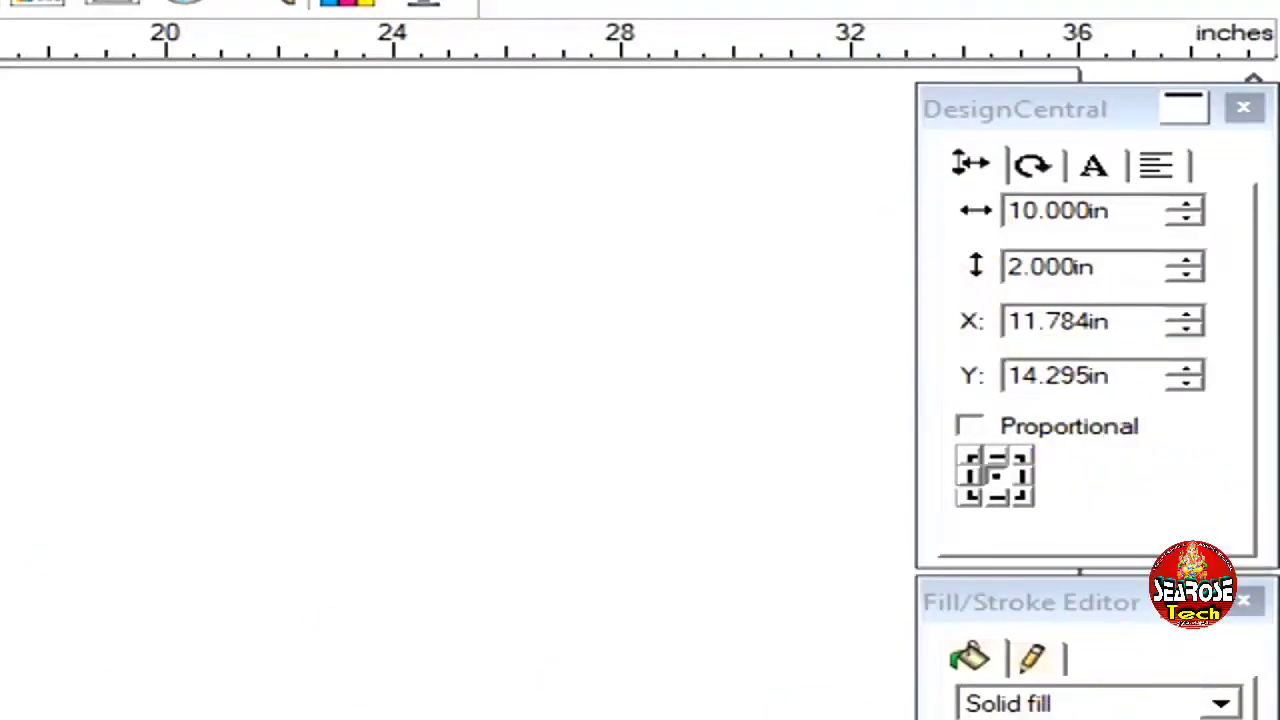
# - Place a copy of the SHORT text centred near X 12.5 in, Y 13.2 in and scale it proportionally to 8 in wide
pyautogui.moveTo(0, 480); pyautogui.dragTo(5, 533)
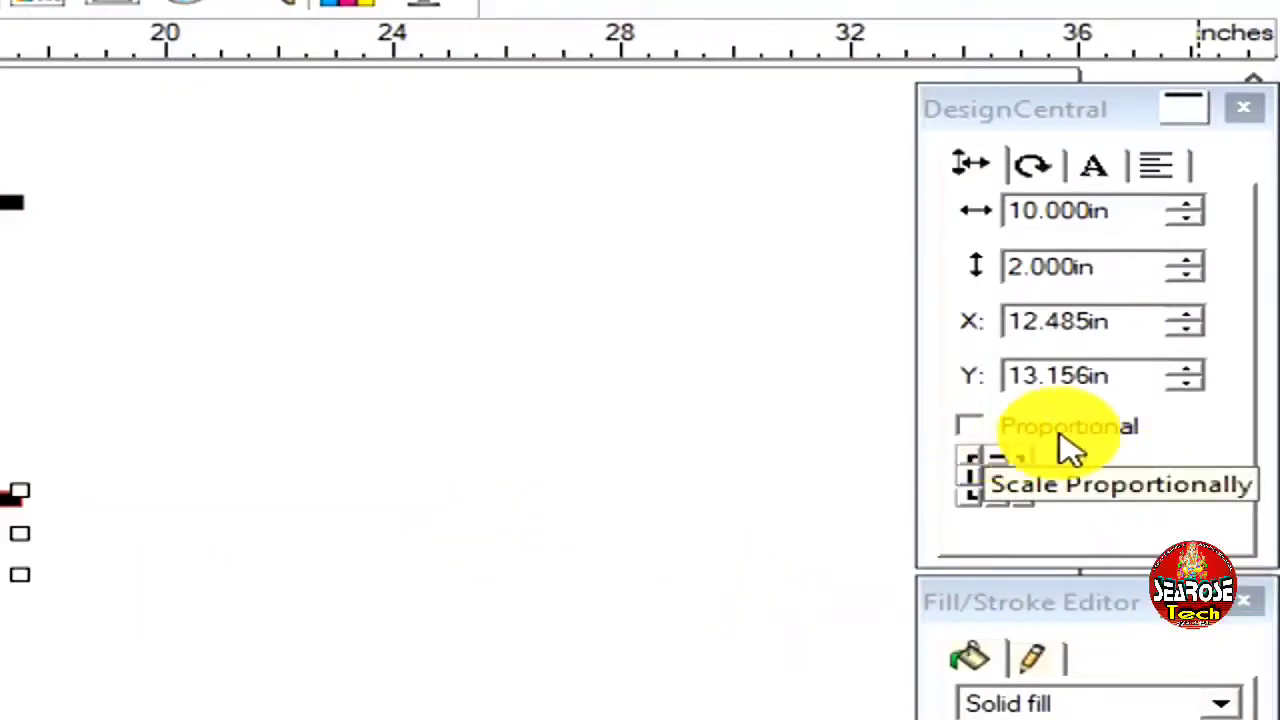
pyautogui.click(981, 436)
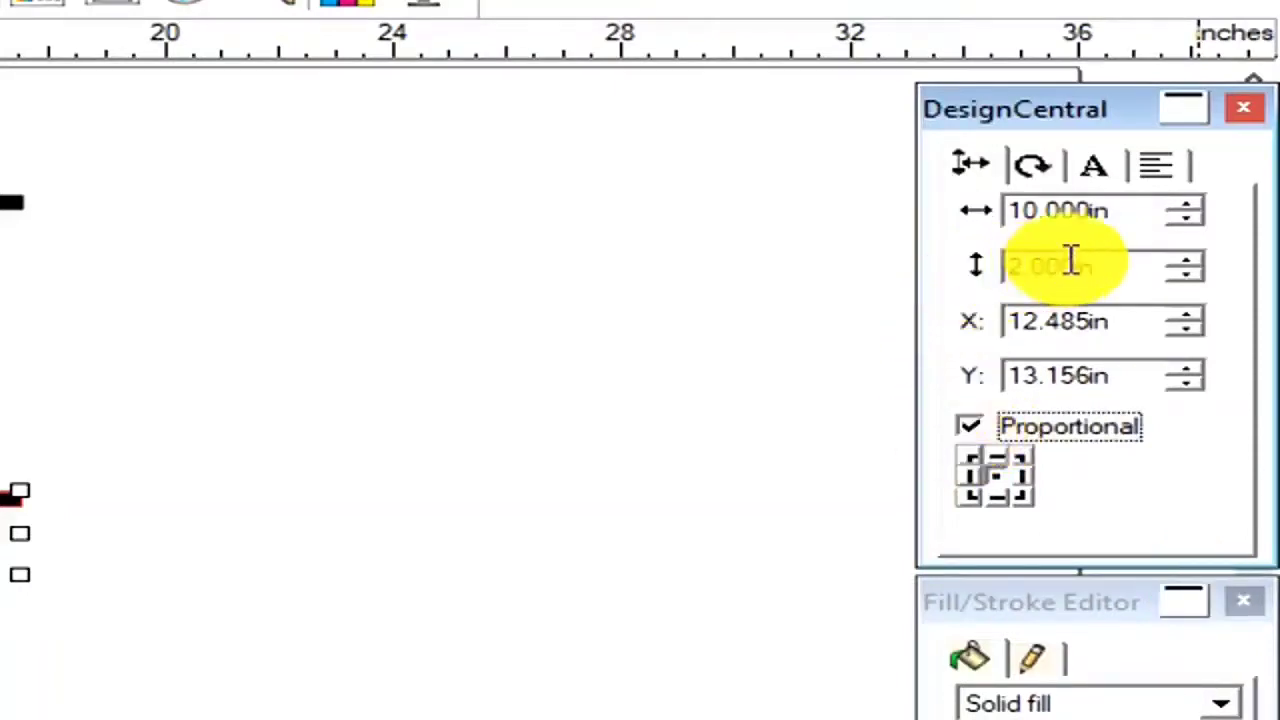
pyautogui.click(1136, 214)
pyautogui.moveTo(1136, 214); pyautogui.dragTo(946, 201)
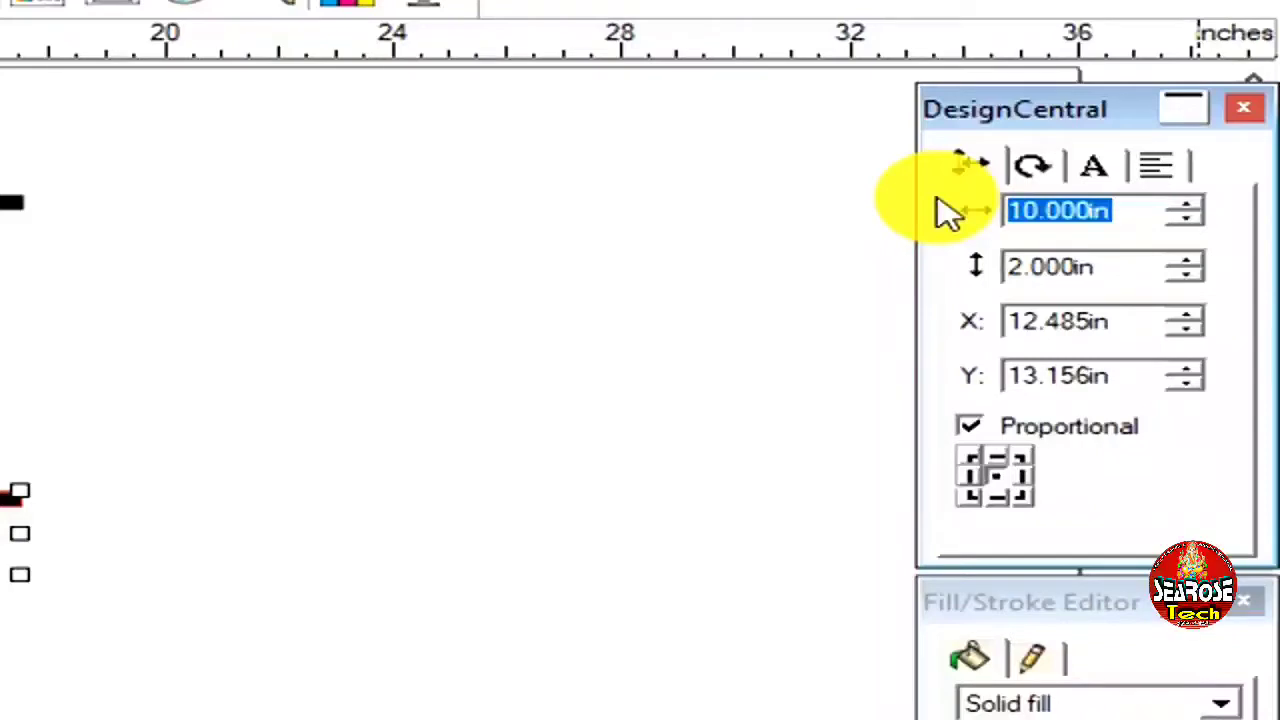
pyautogui.write('8')
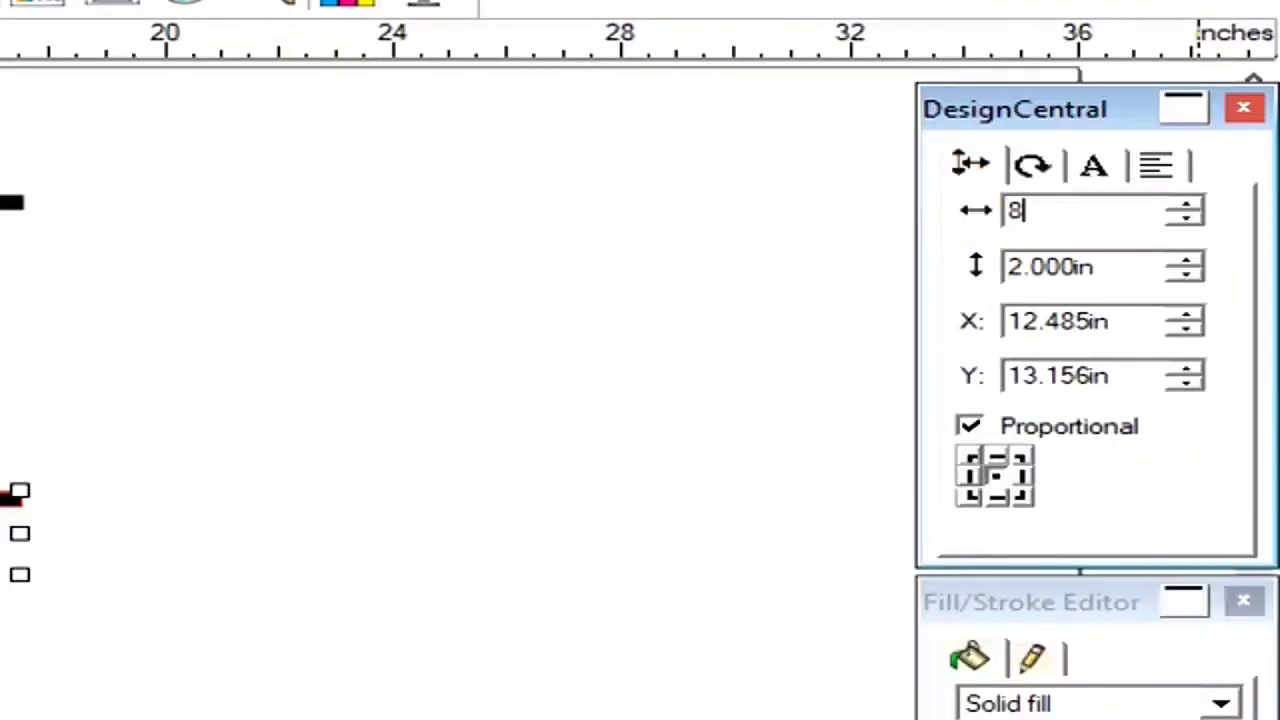
pyautogui.press('Return')
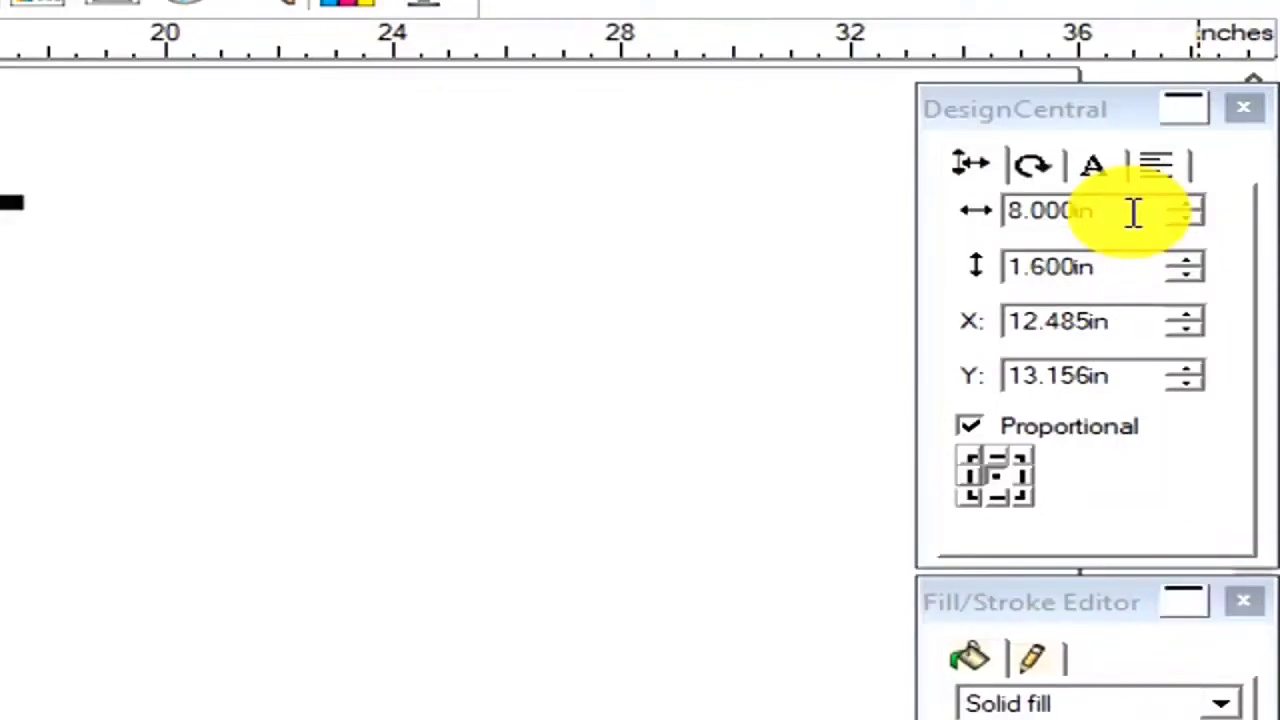
# - Turn off proportional scaling and enlarge the lower SHORT text to about 17 in wide and 3.4 in high, centred near X 14.5 in, Y 13.8 in
pyautogui.click(972, 436)
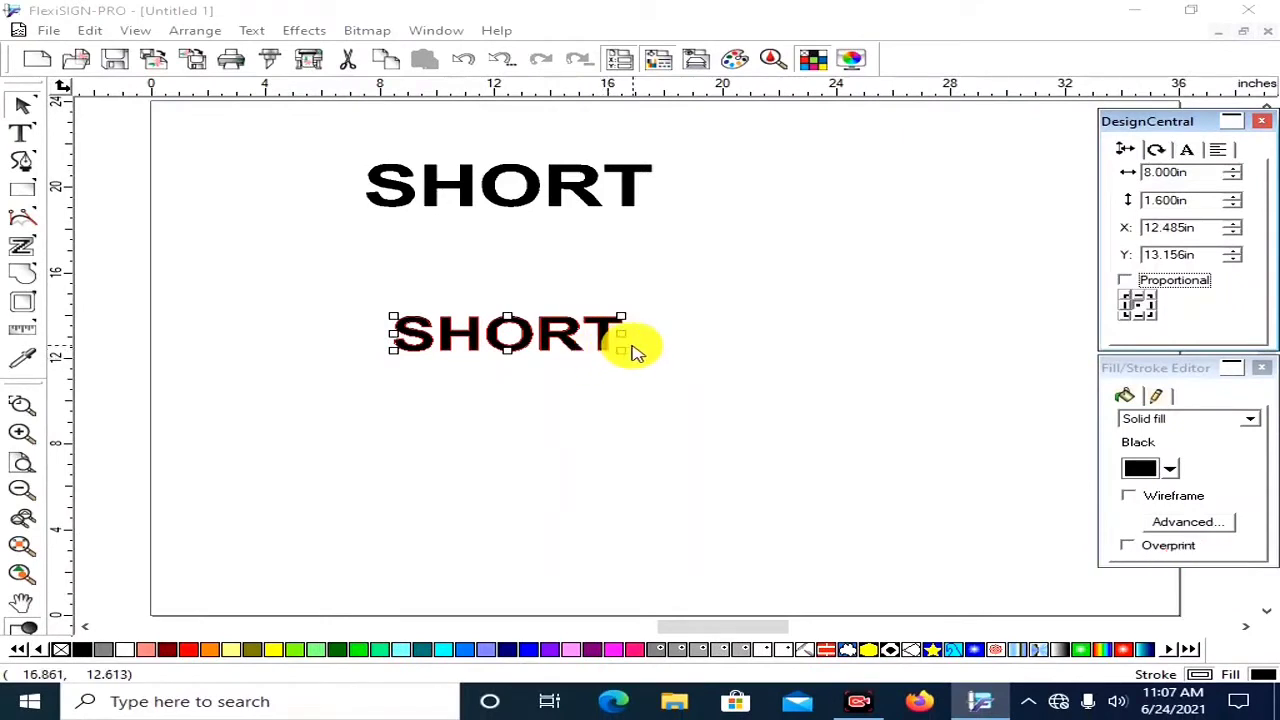
pyautogui.moveTo(622, 350)
pyautogui.mouseDown()
pyautogui.moveTo(766, 456)
pyautogui.moveTo(637, 409)
pyautogui.moveTo(606, 389)
pyautogui.moveTo(629, 363)
pyautogui.moveTo(608, 371)
pyautogui.mouseUp()
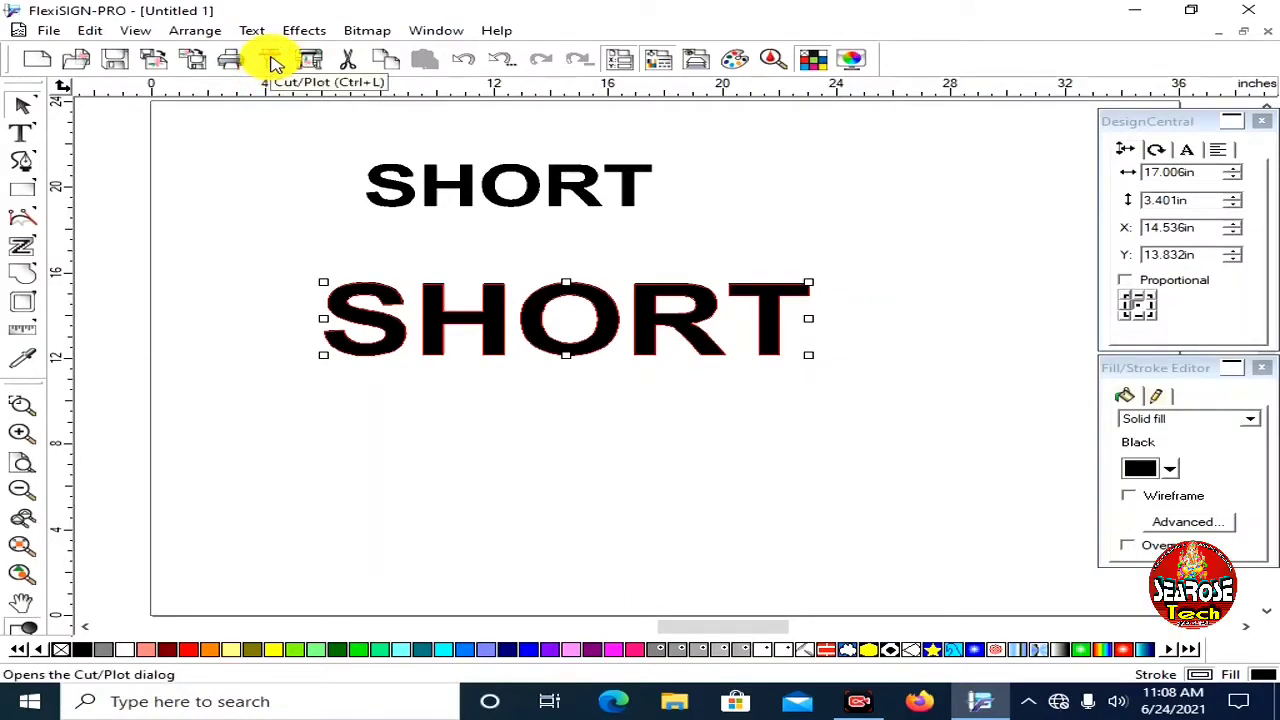
# - Open the Cut/Plot setup for the enlarged SHORT text using the Production Manager on this computer
pyautogui.click(276, 63)
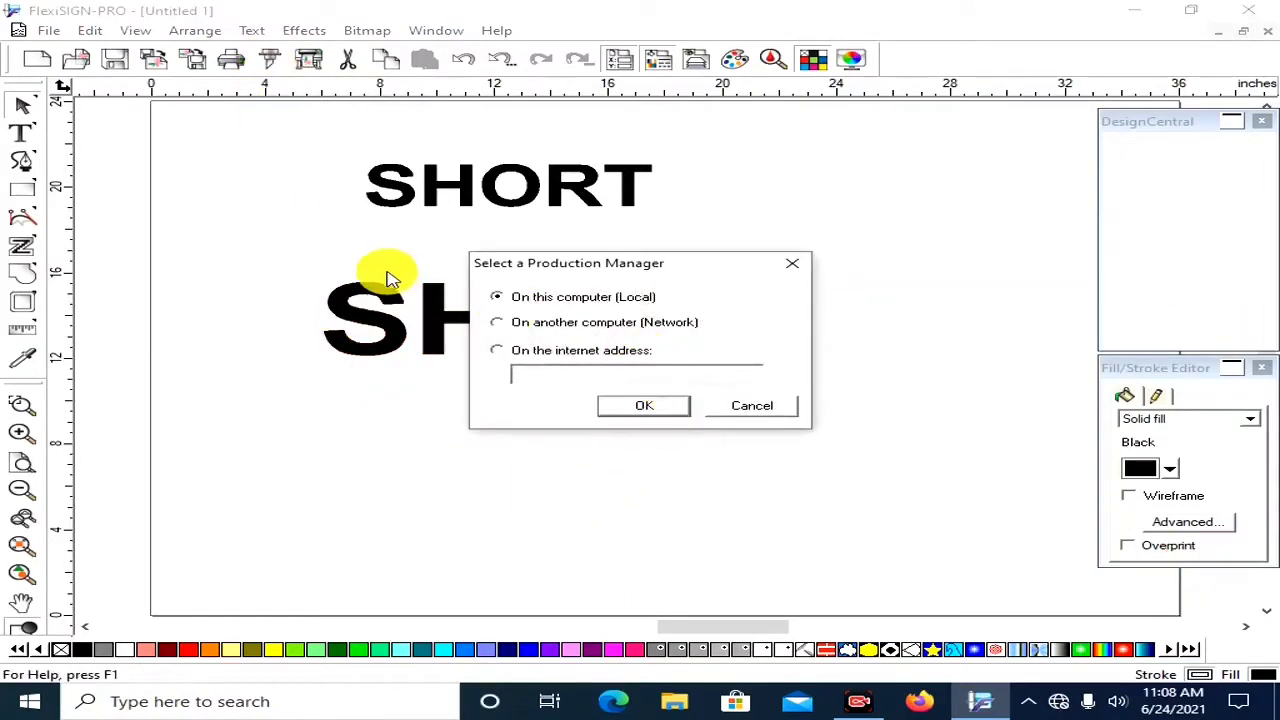
pyautogui.click(643, 407)
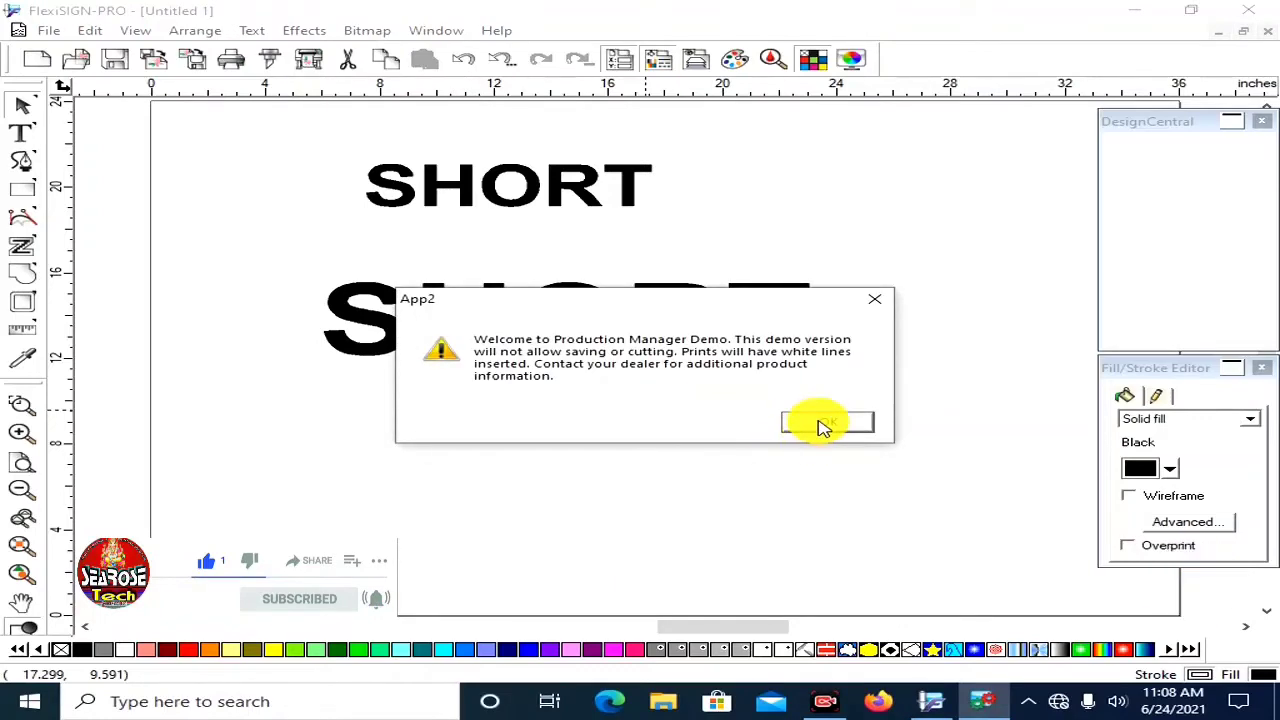
pyautogui.click(819, 424)
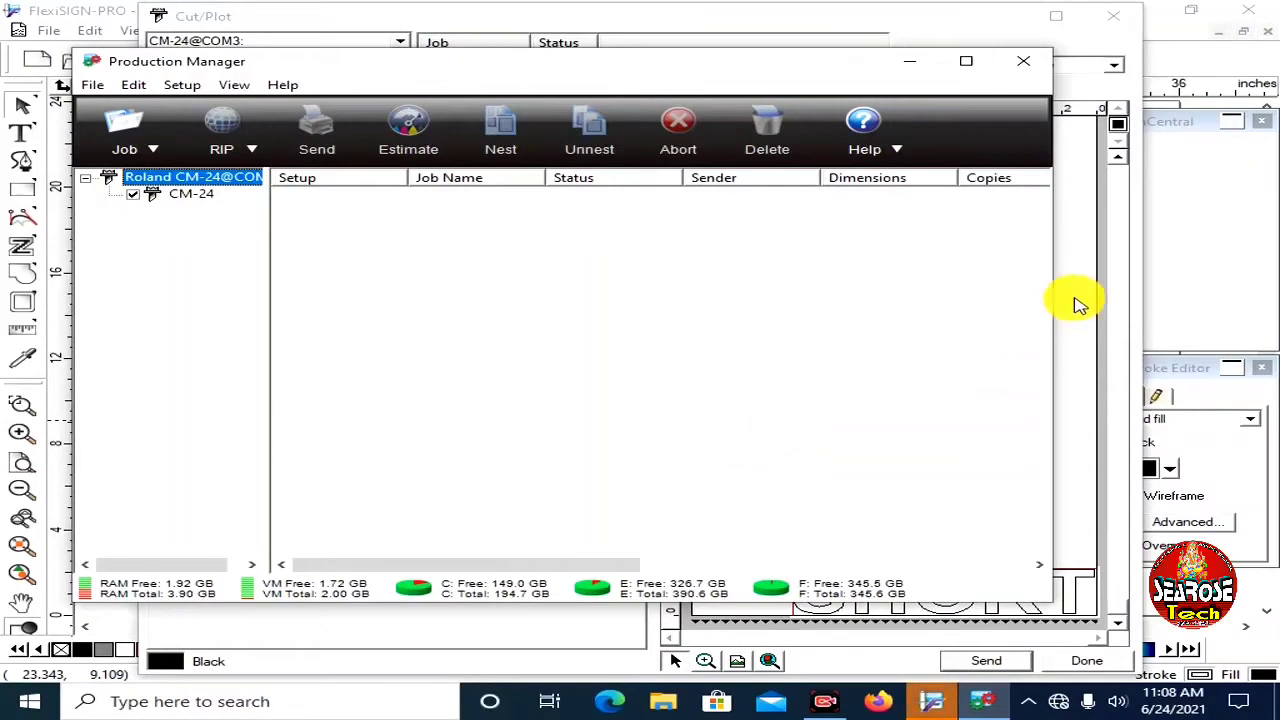
# - Close the Production Manager and decline choosing another one, keeping the Cut/Plot setup open
pyautogui.click(1022, 62)
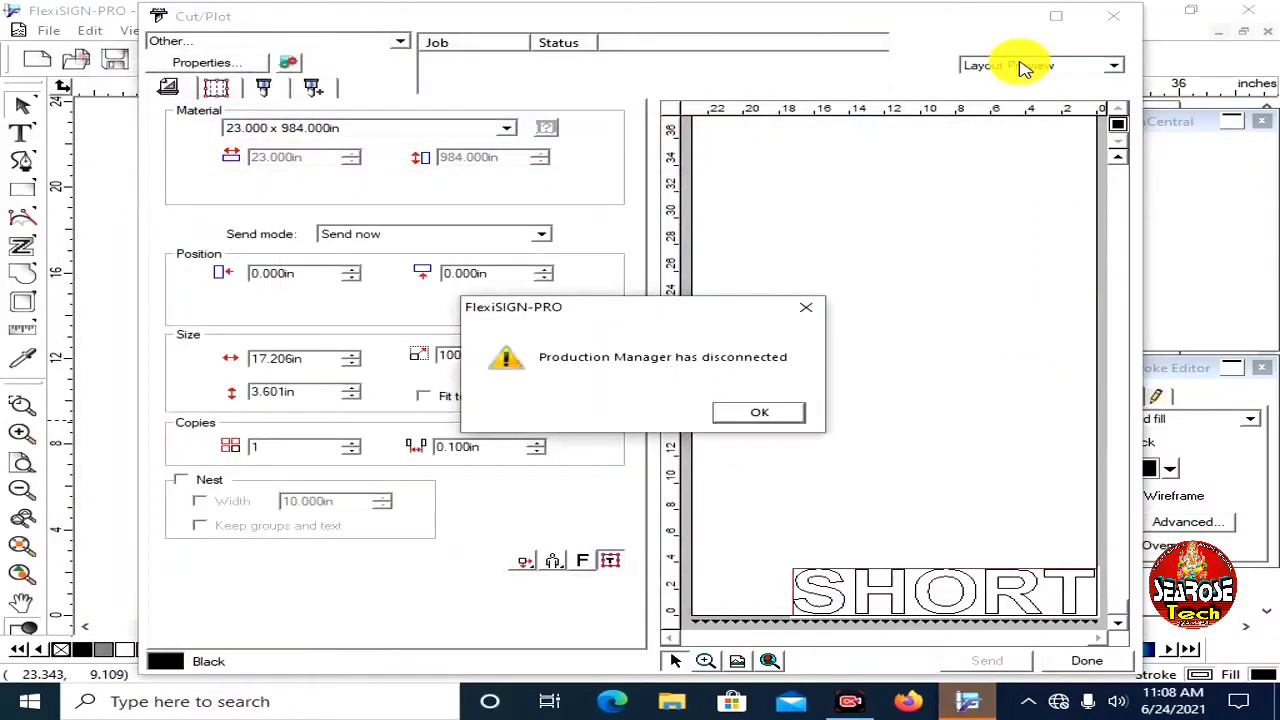
pyautogui.click(763, 420)
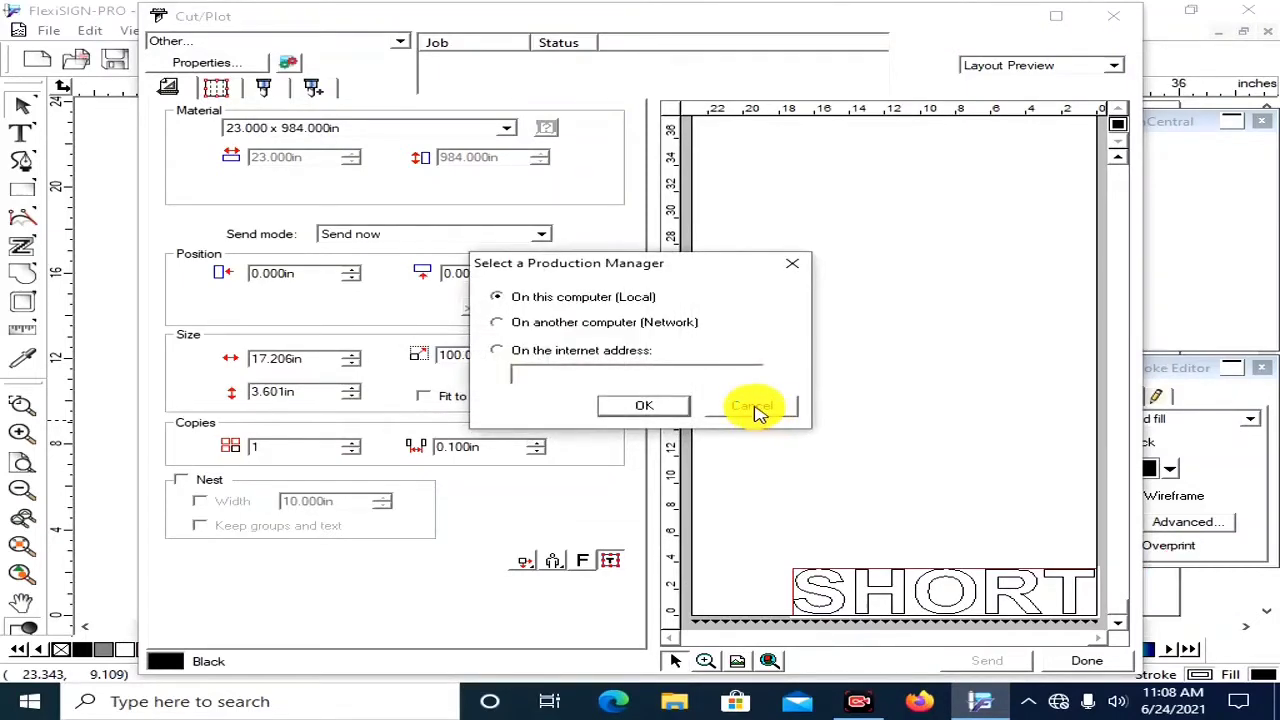
pyautogui.click(757, 408)
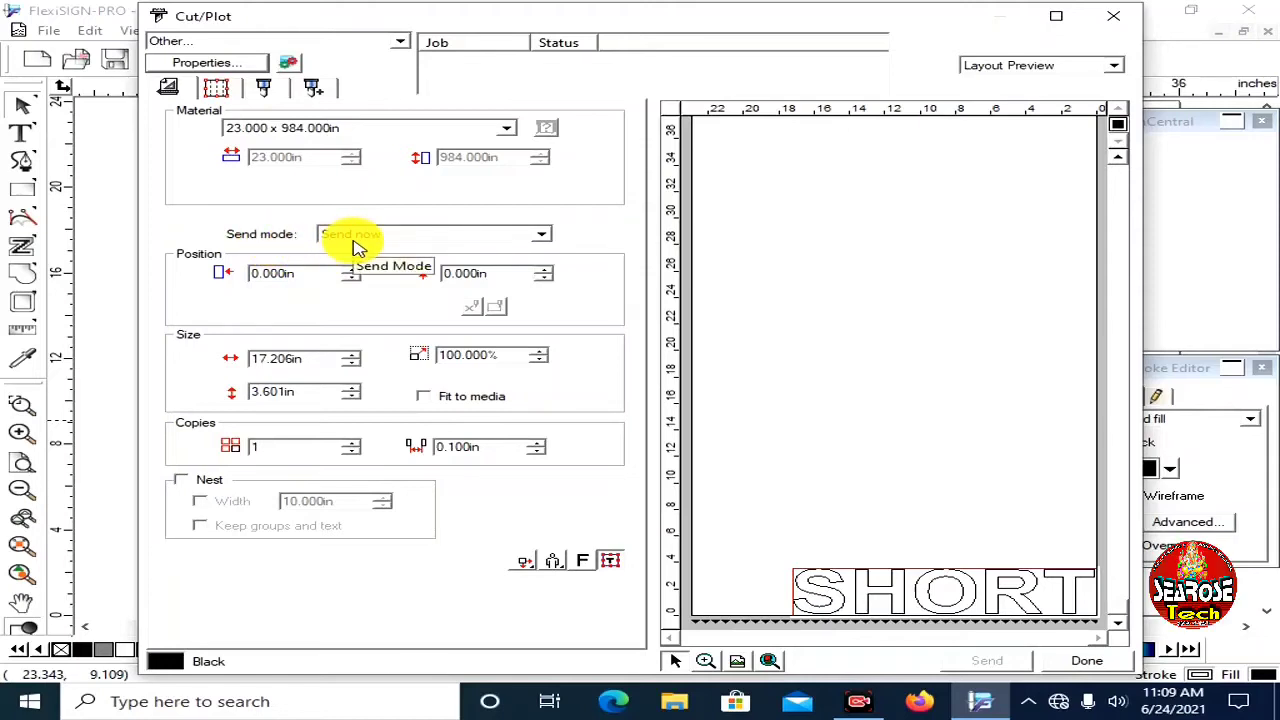
# - Set the cut job's send mode to Send now and make its size fit the media
pyautogui.click(542, 238)
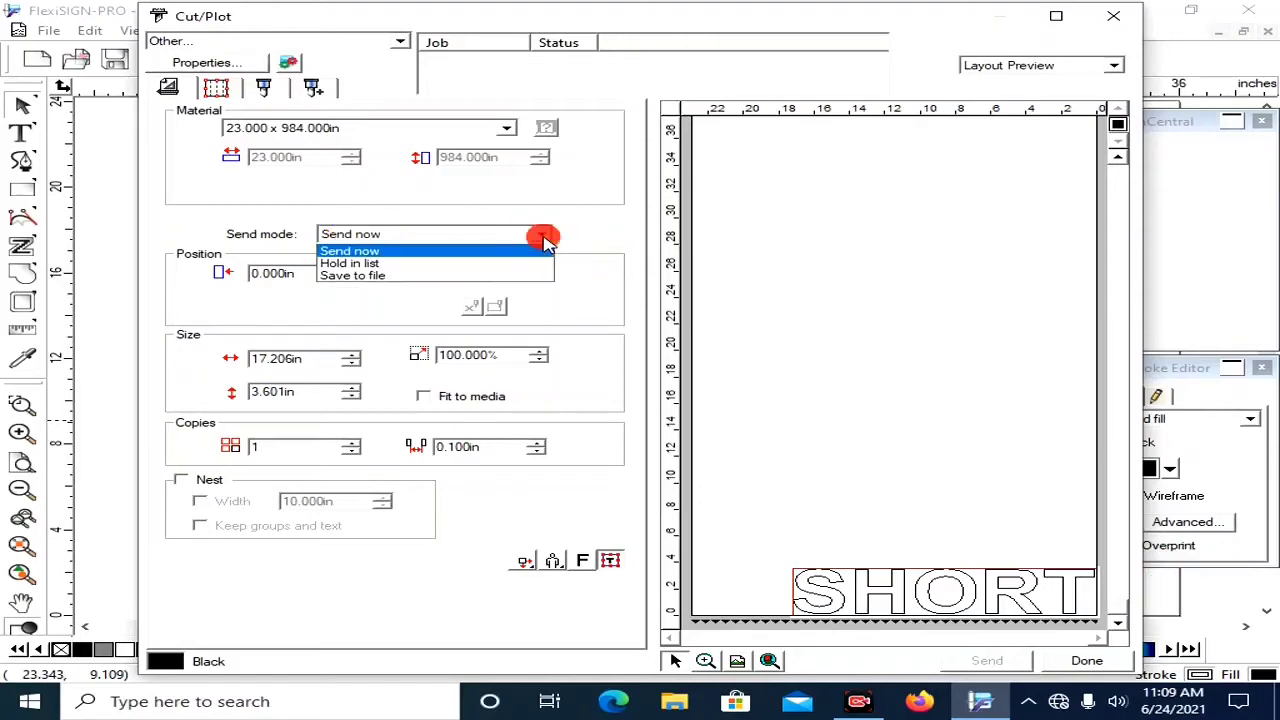
pyautogui.click(384, 252)
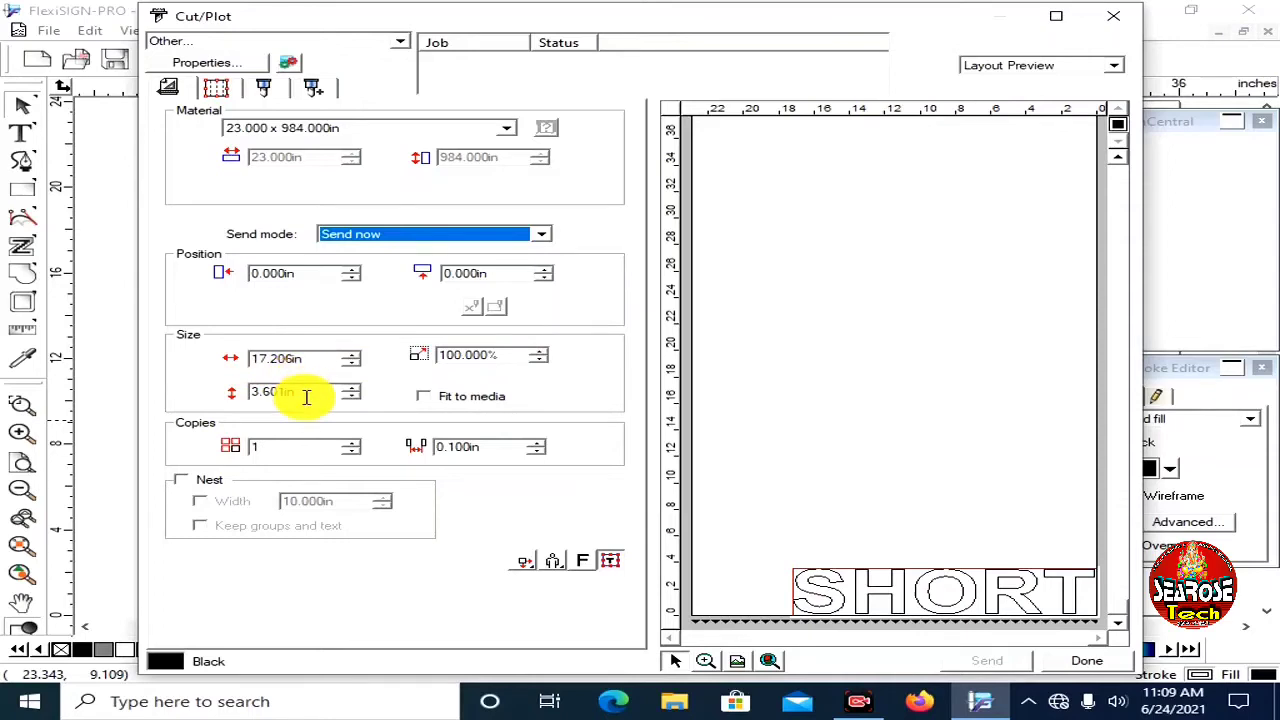
pyautogui.click(425, 398)
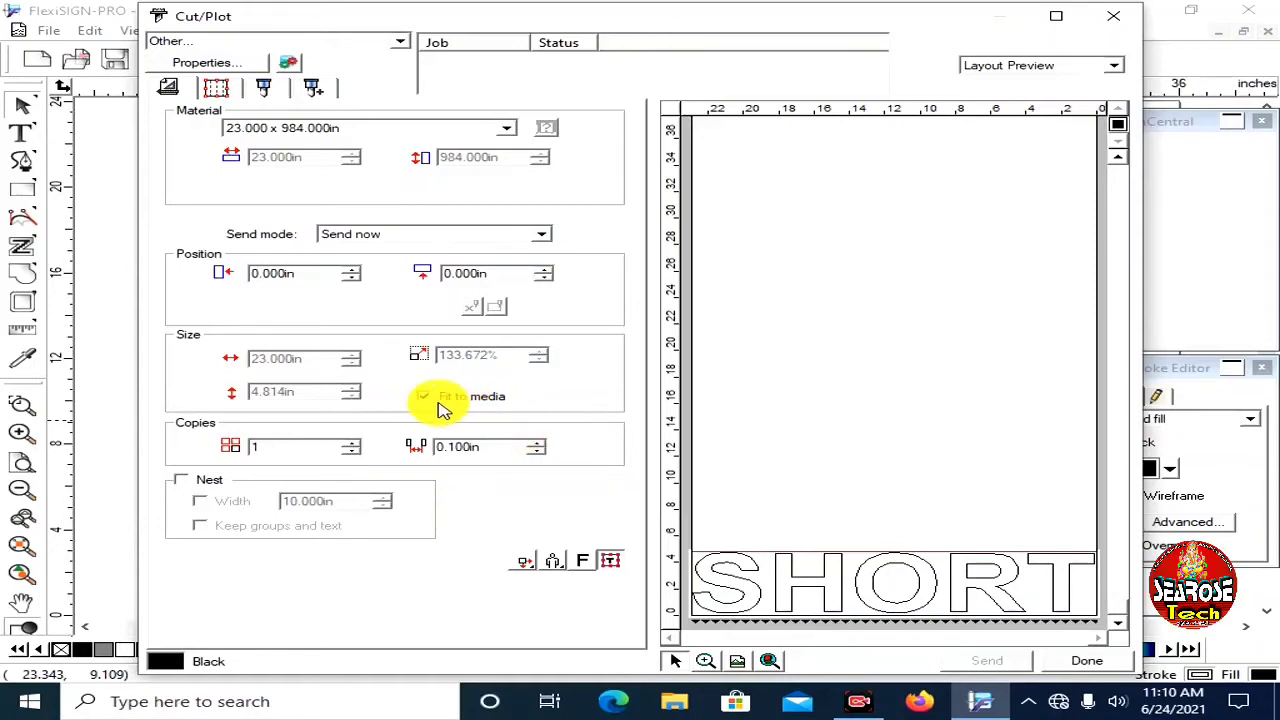
# - Turn off fit-to-media sizing for the SHORT cut job
pyautogui.click(424, 398)
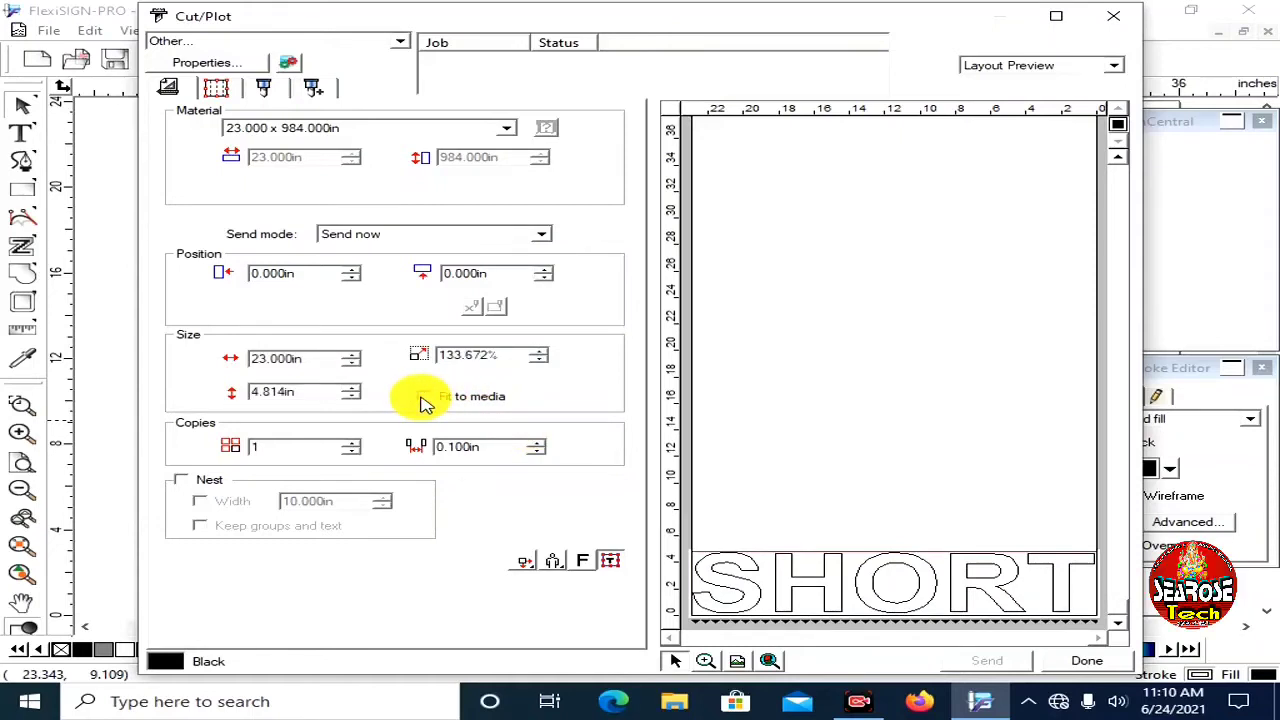
# - Try the 90°, 180° and 270° rotations and mirrored output on the SHORT cut job, restoring its unrotated, unmirrored orientation
pyautogui.click(554, 562)
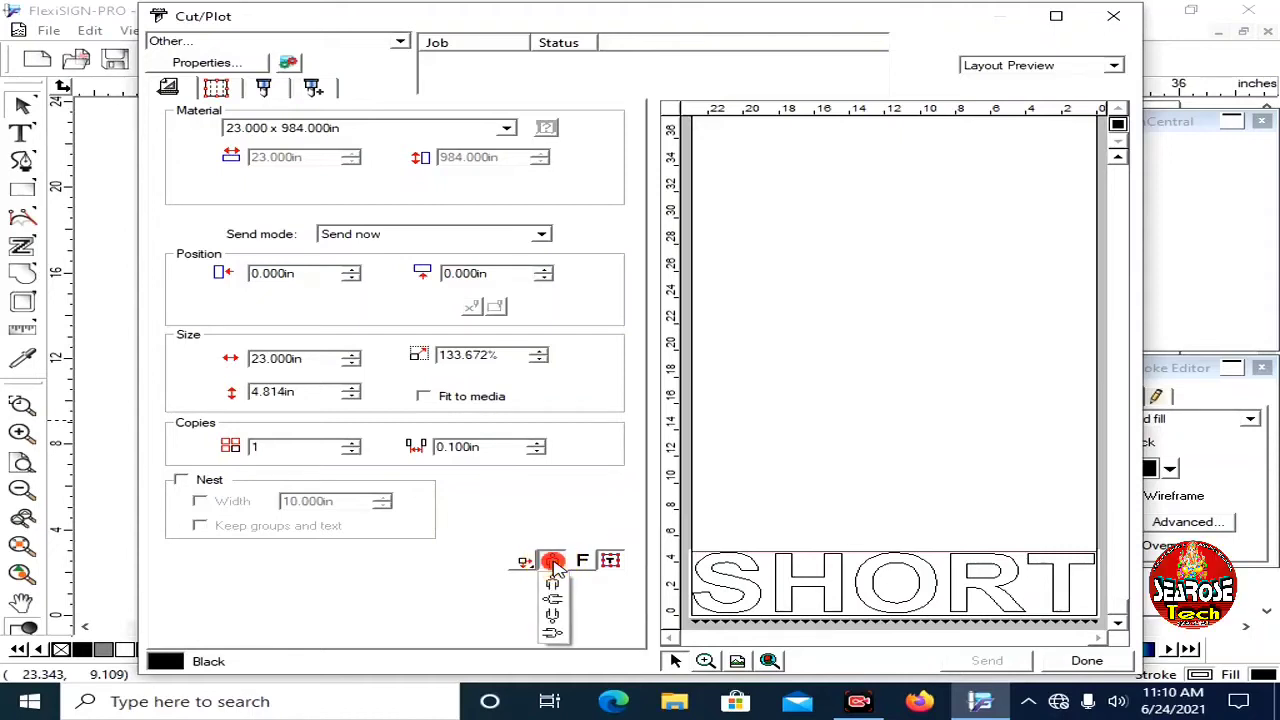
pyautogui.click(560, 602)
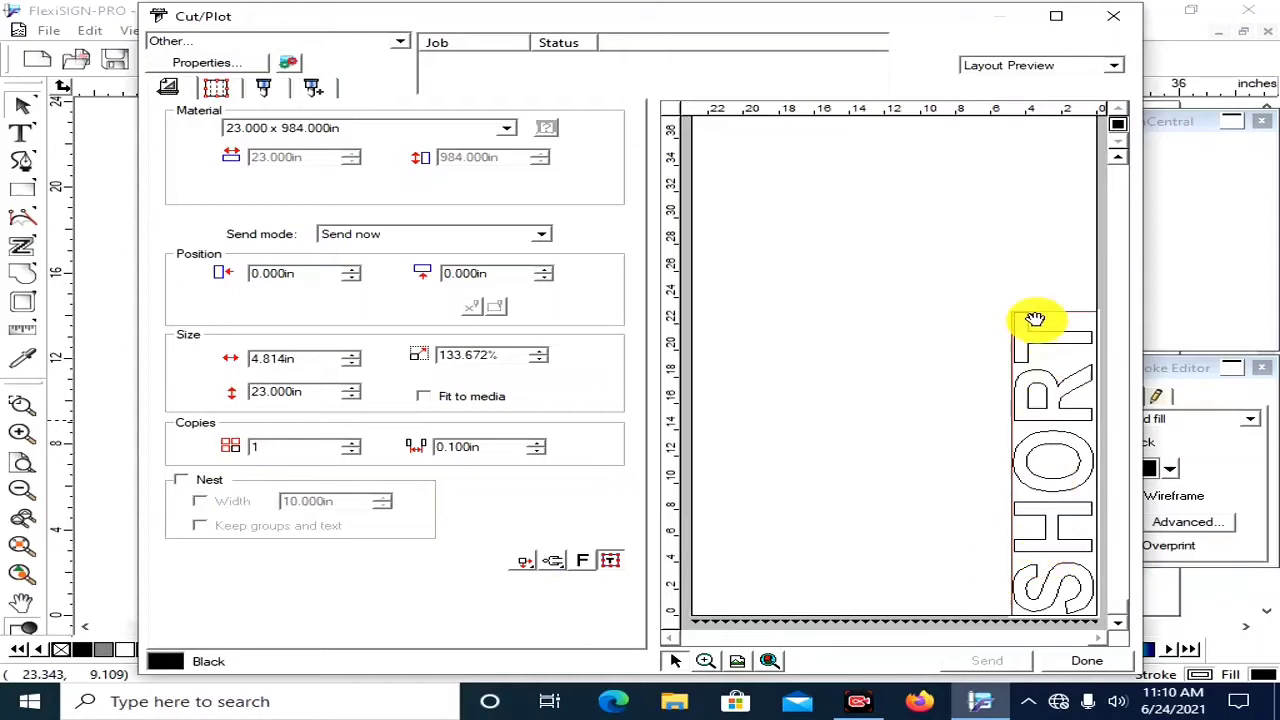
pyautogui.click(555, 562)
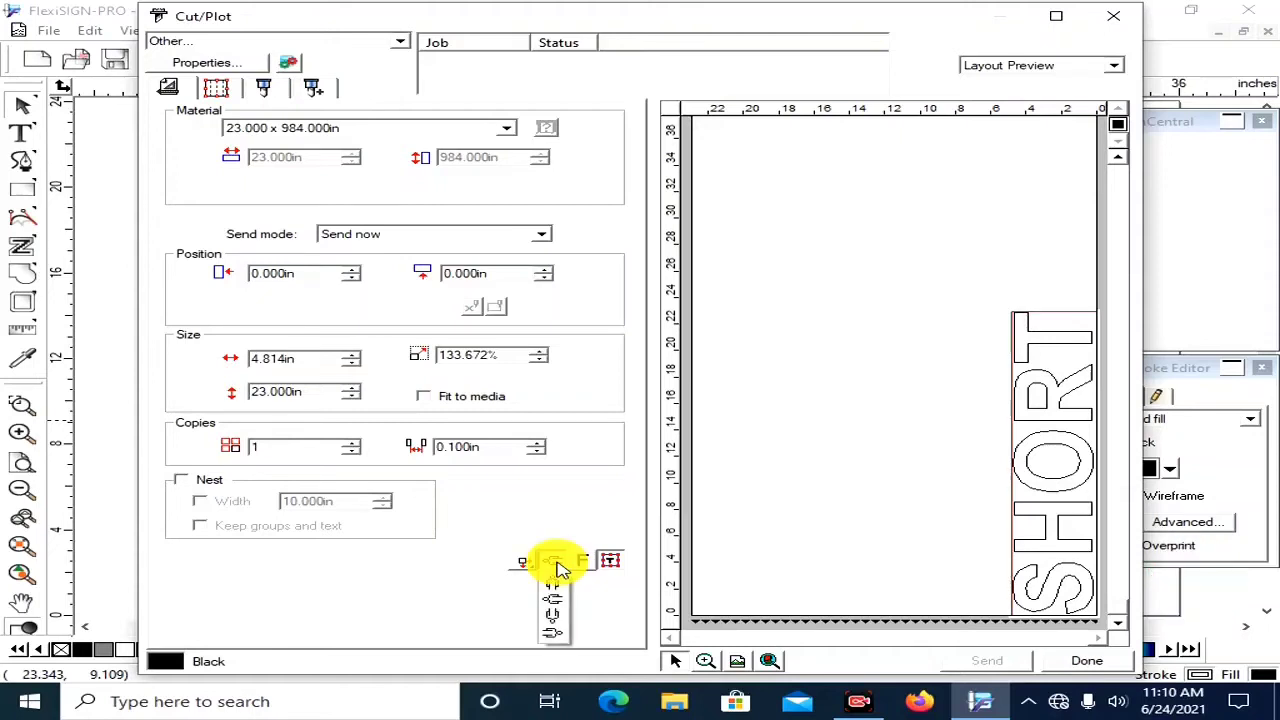
pyautogui.click(556, 621)
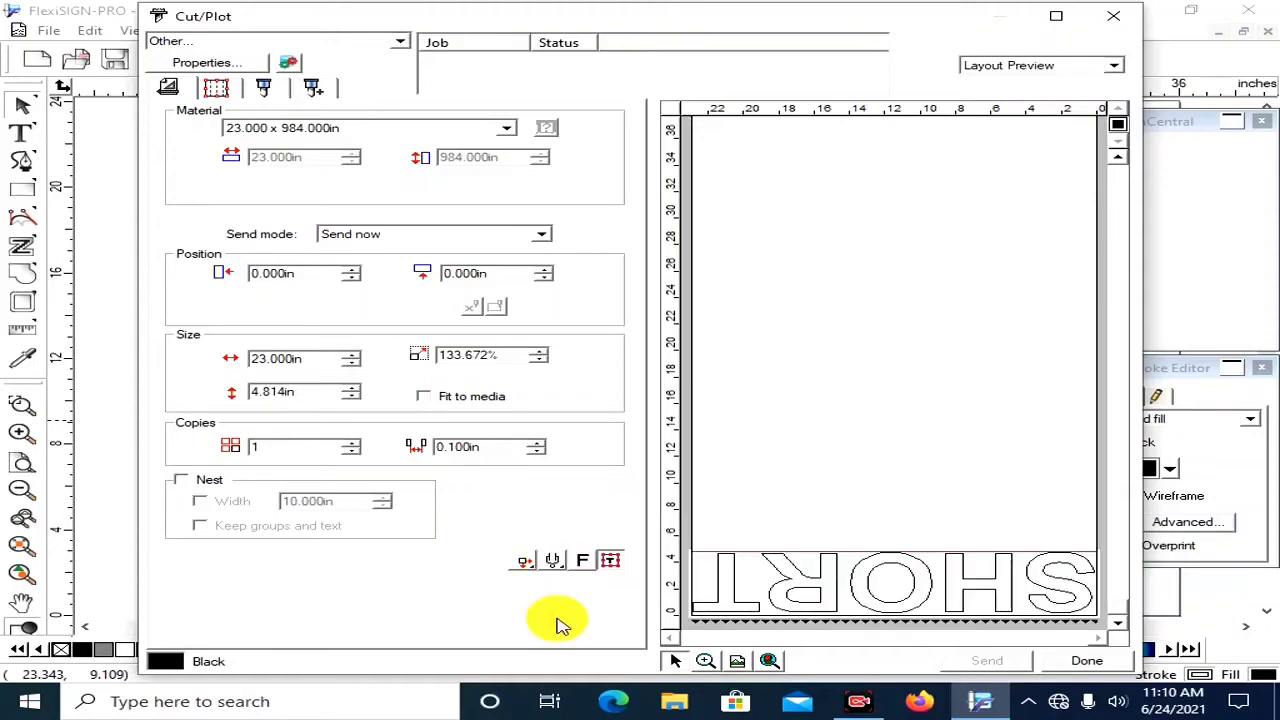
pyautogui.click(554, 562)
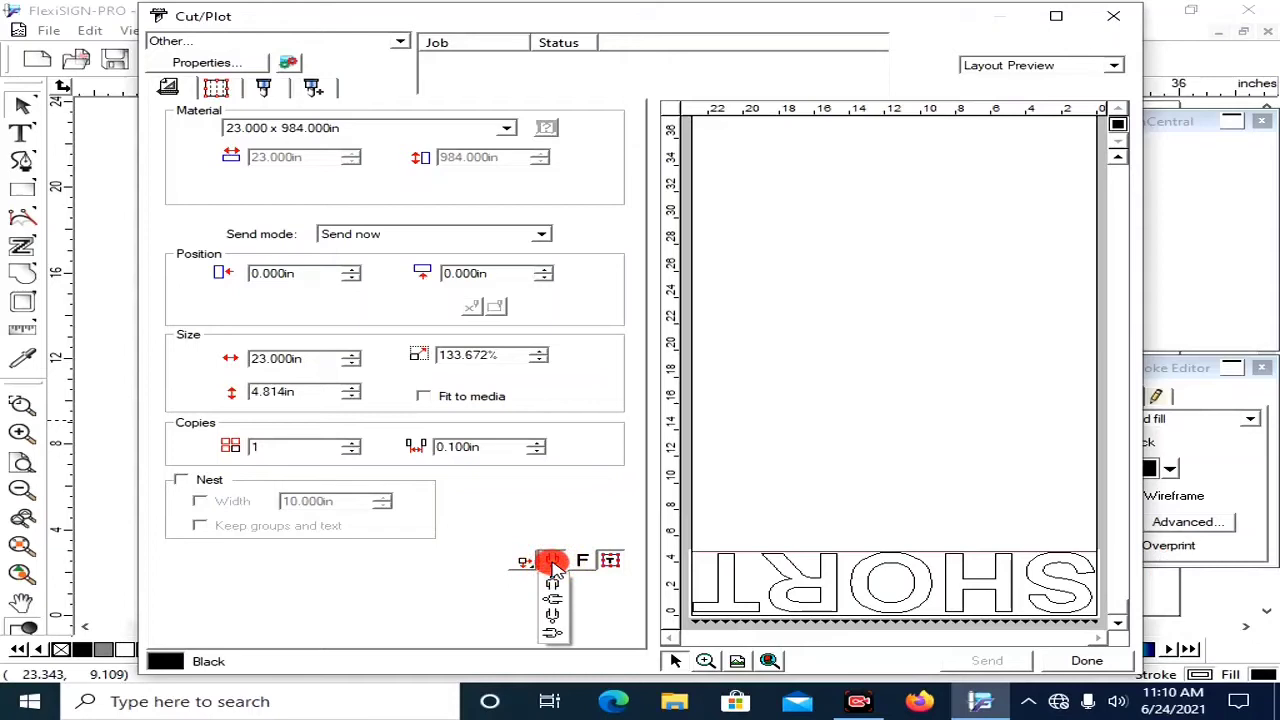
pyautogui.click(556, 634)
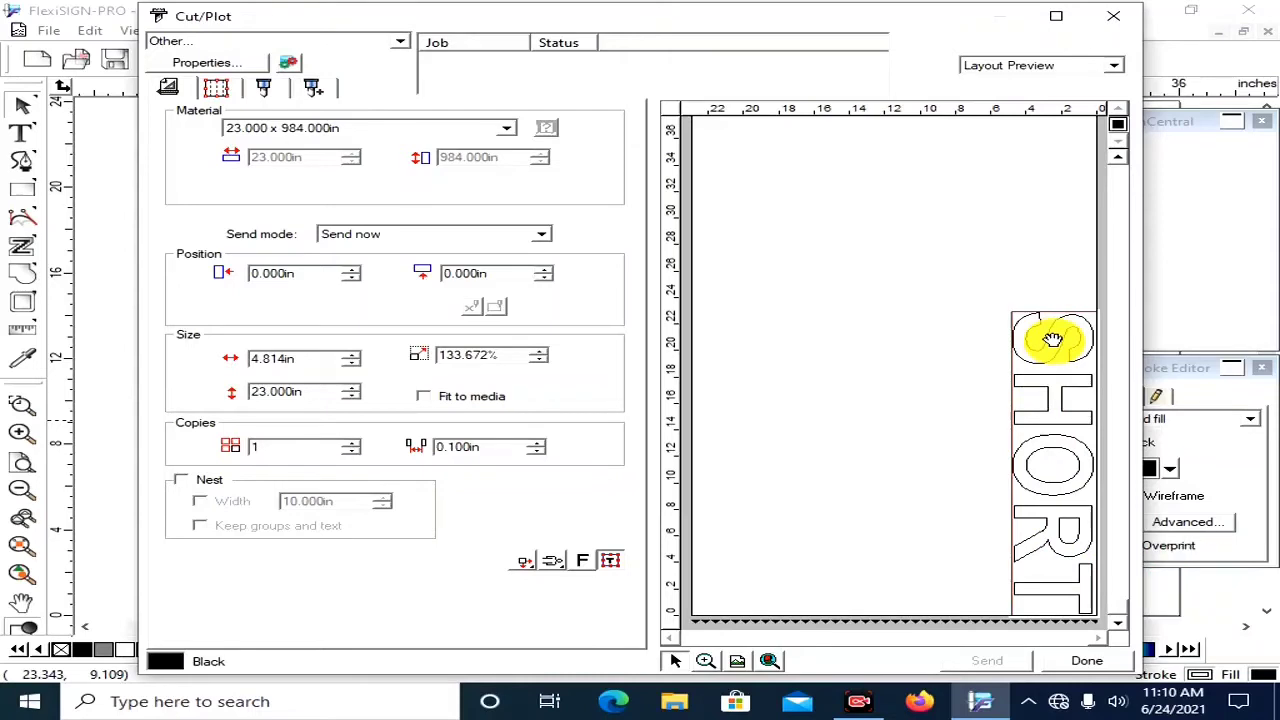
pyautogui.click(552, 561)
pyautogui.click(552, 592)
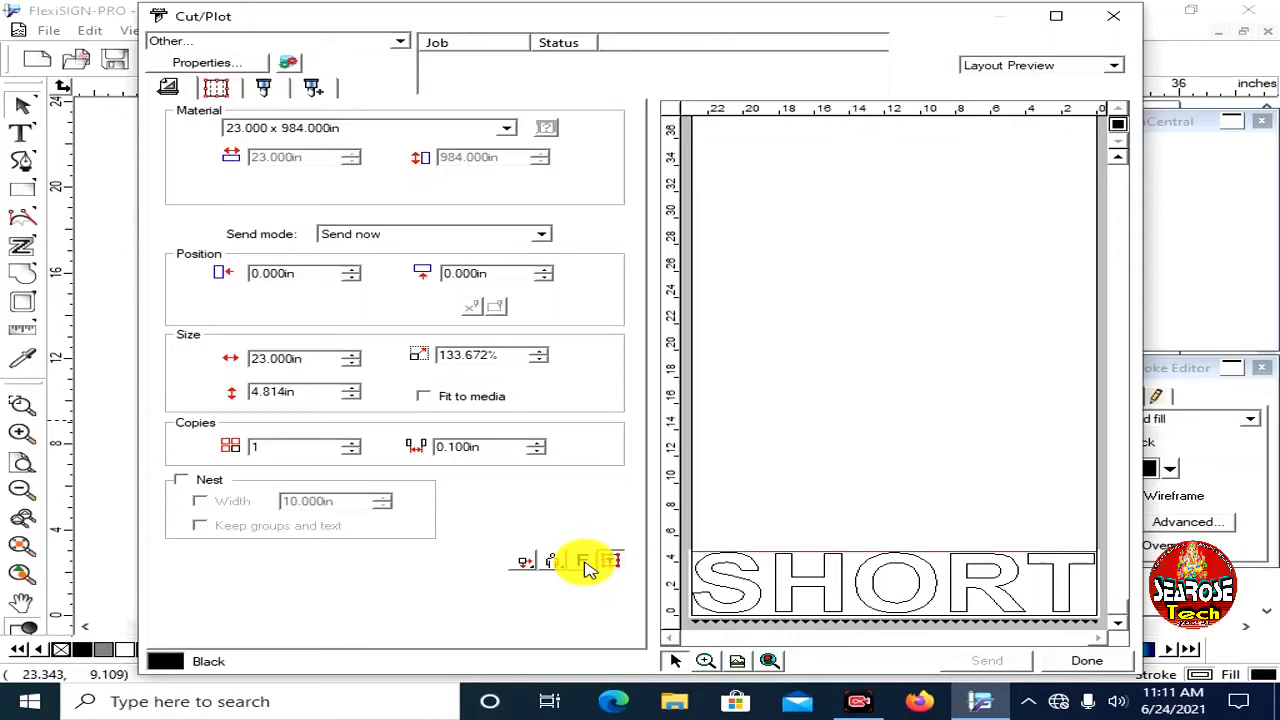
pyautogui.click(585, 563)
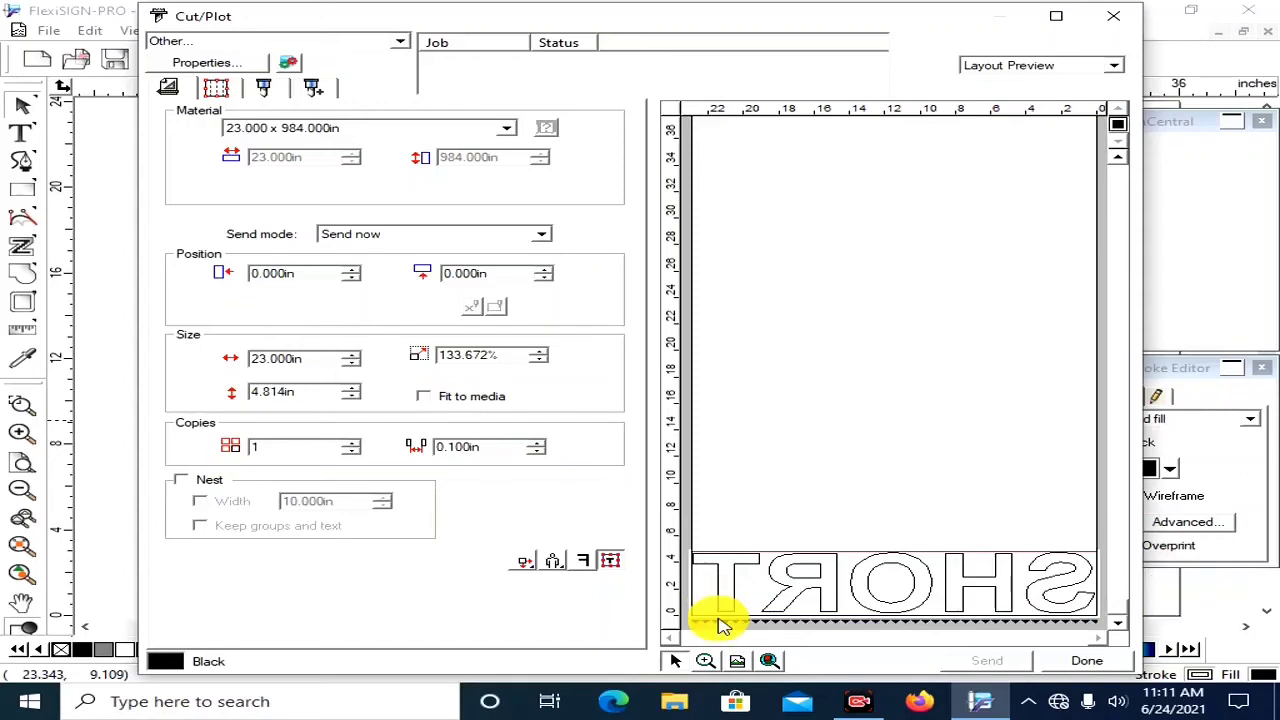
pyautogui.click(584, 562)
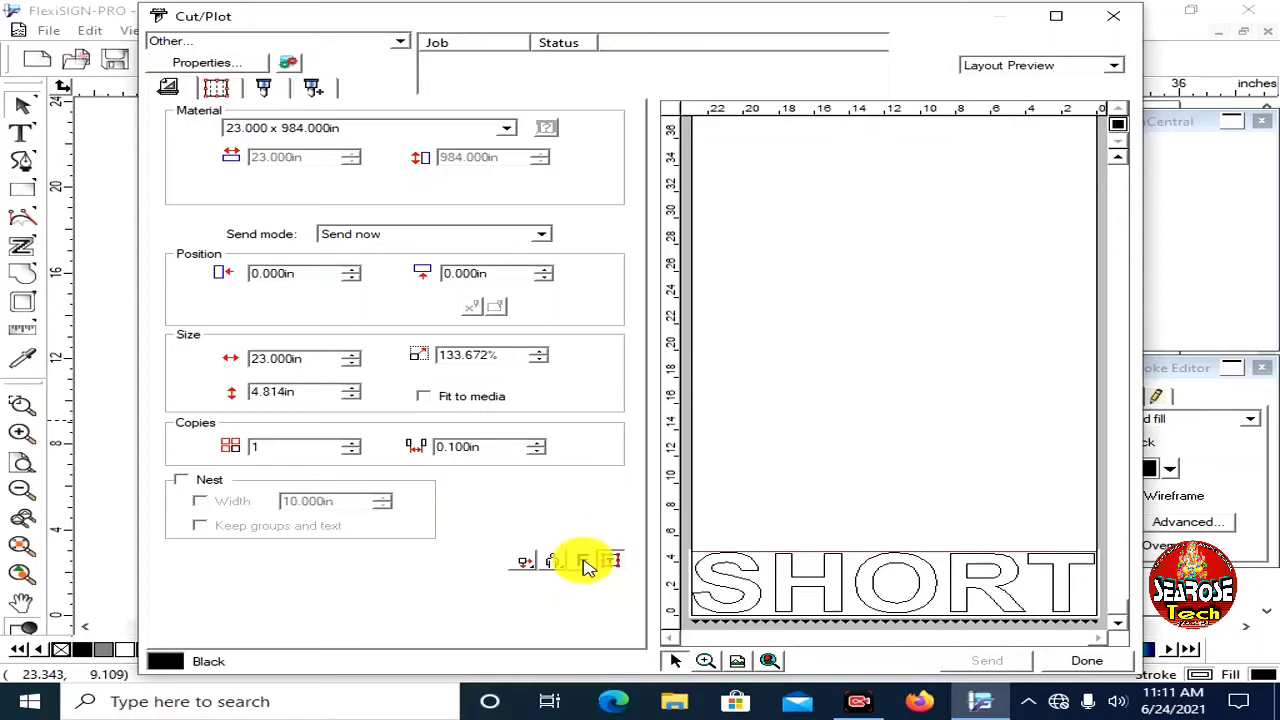
# - Review the cut job's panel and tiling settings, weeding and driver options, and advanced cutting options
pyautogui.click(226, 93)
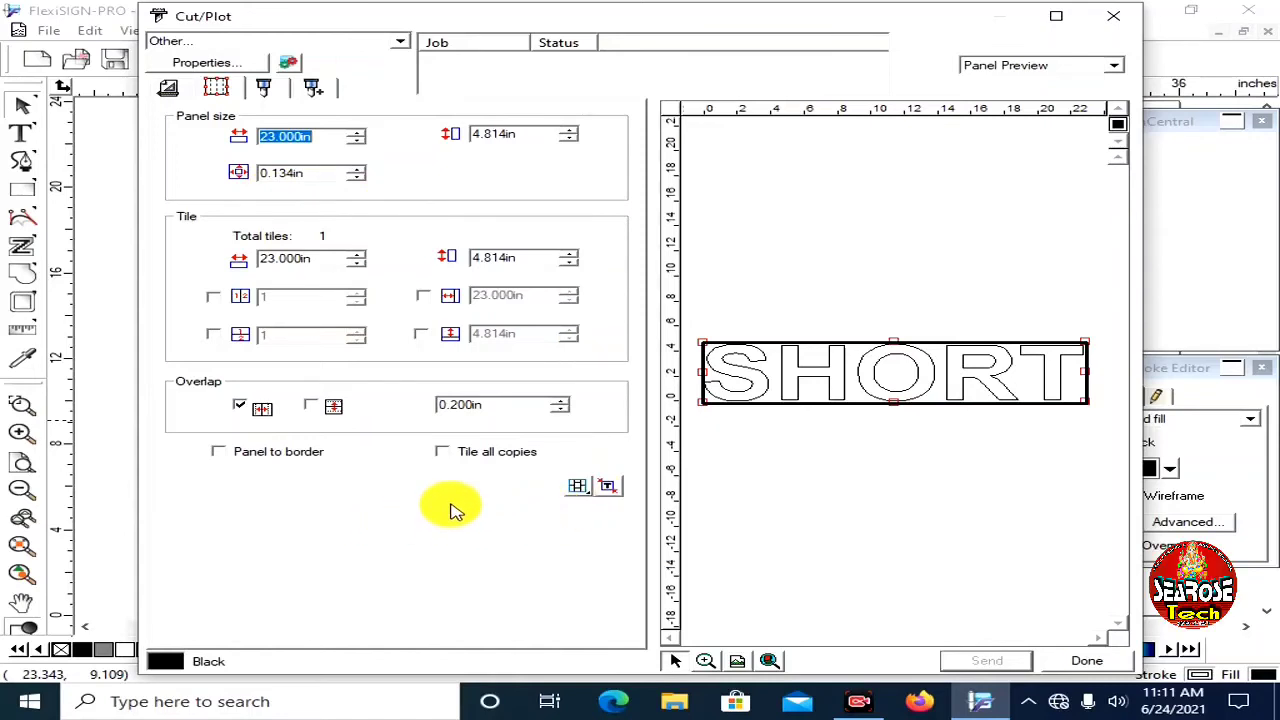
pyautogui.click(268, 90)
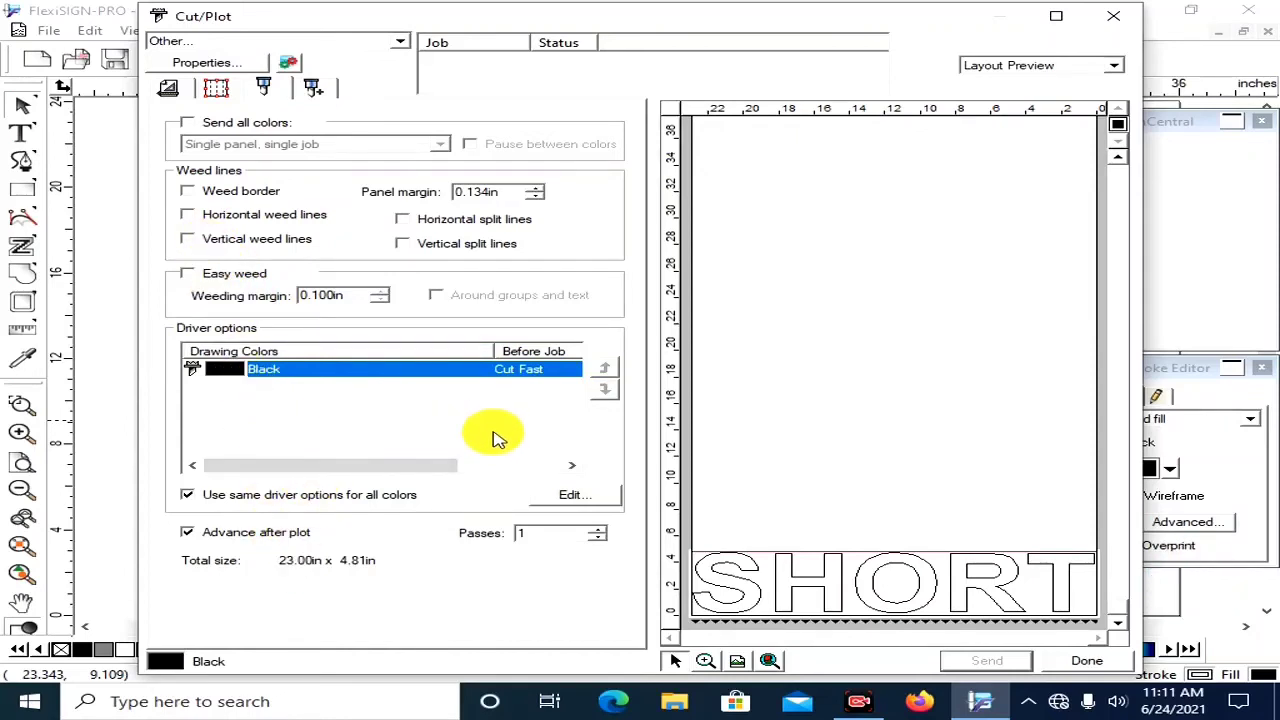
pyautogui.click(327, 97)
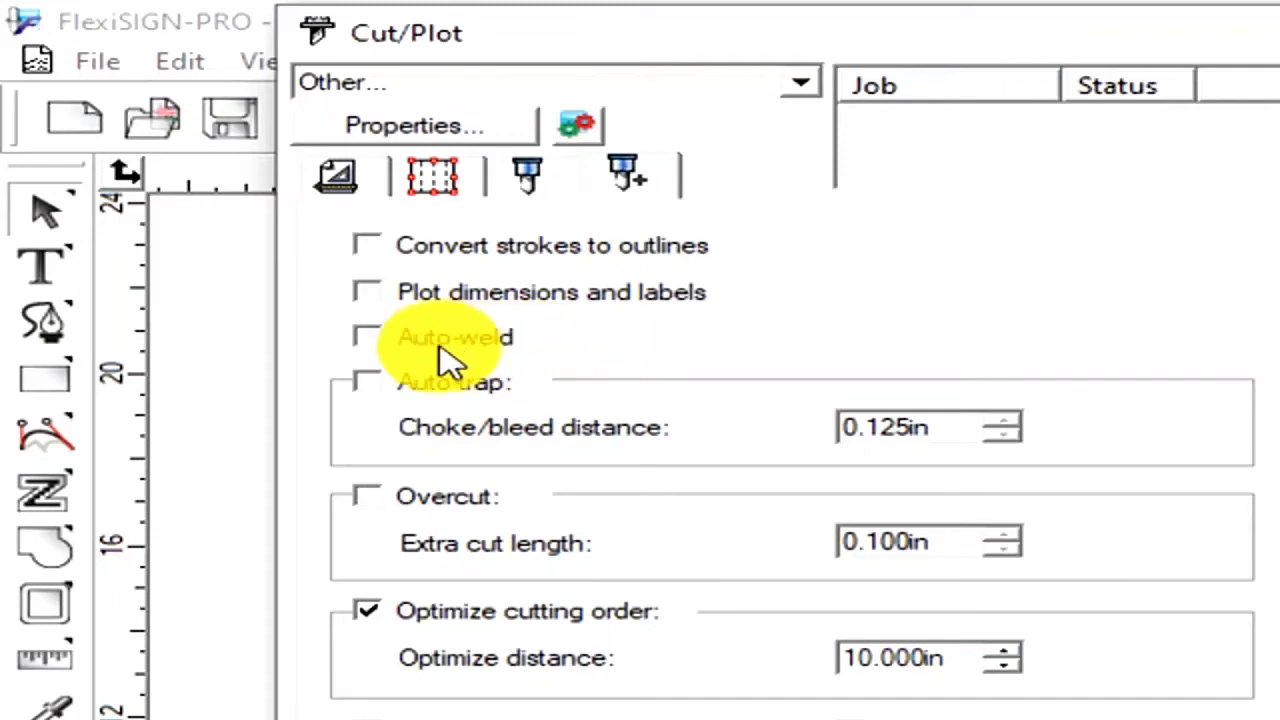
# - Turn Auto-weld on and back off, and close the Cut/Plot setup from its general settings without sending the job
pyautogui.click(366, 341)
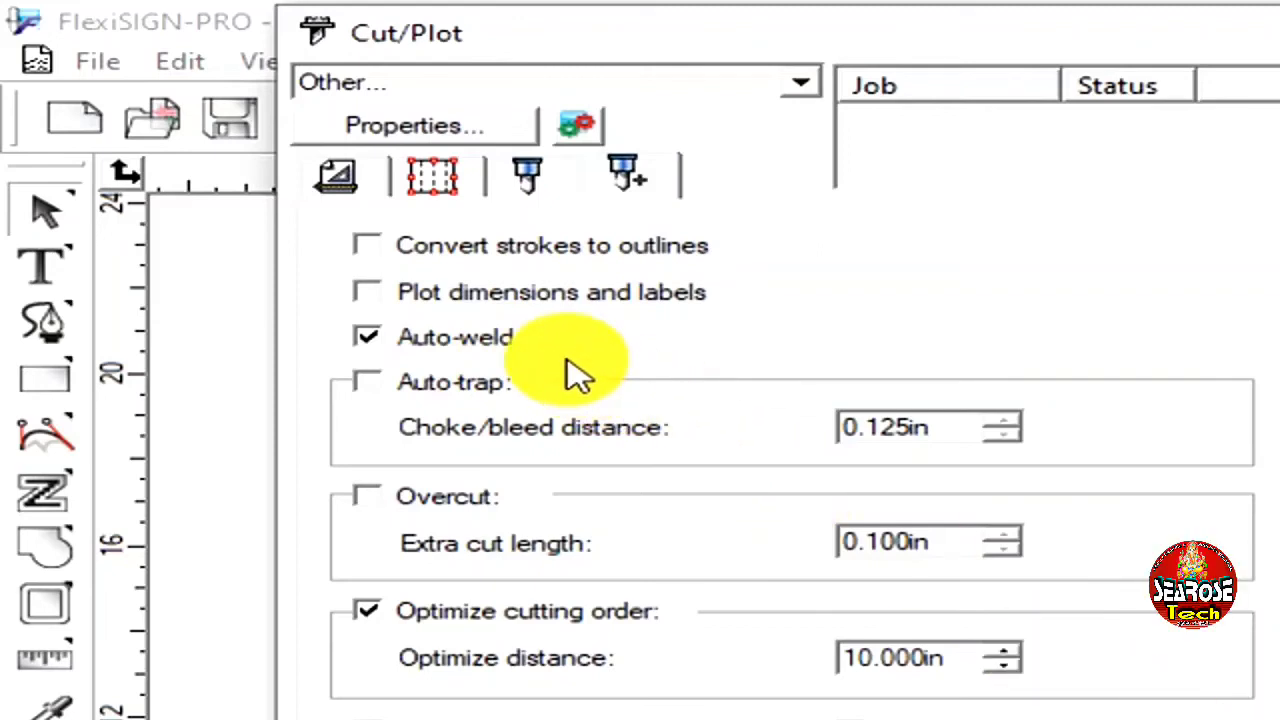
pyautogui.click(368, 340)
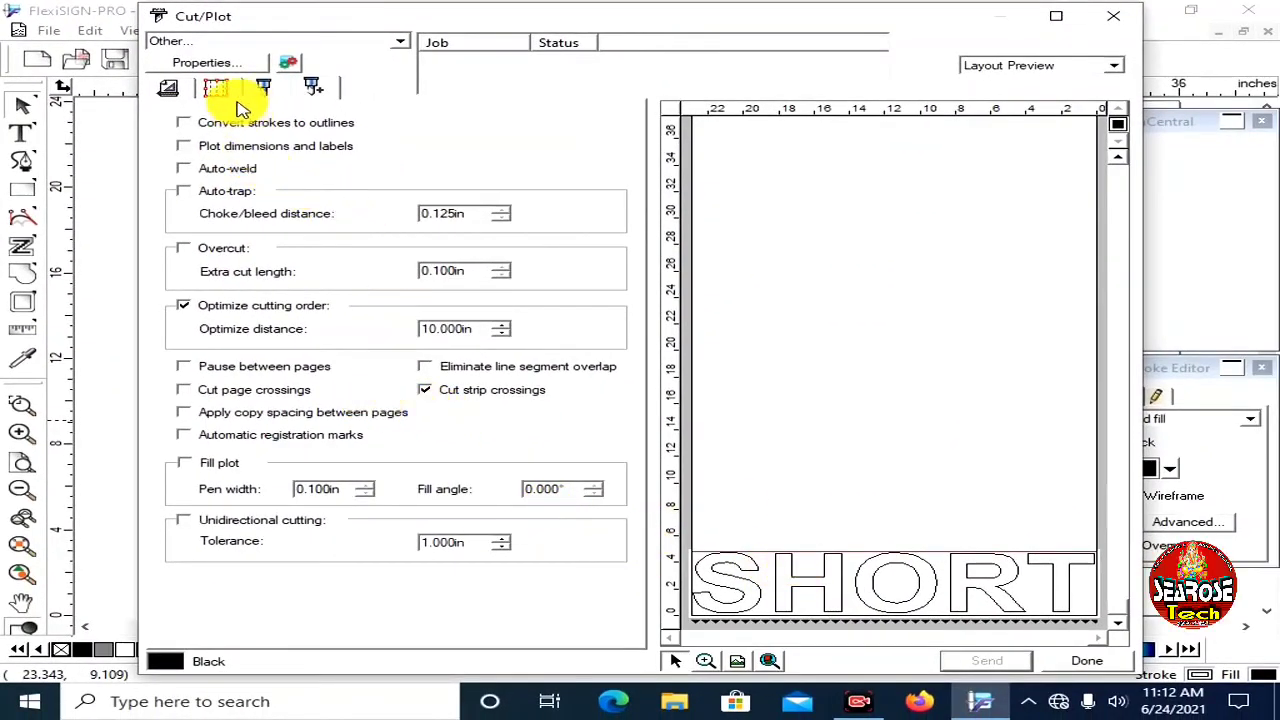
pyautogui.click(165, 86)
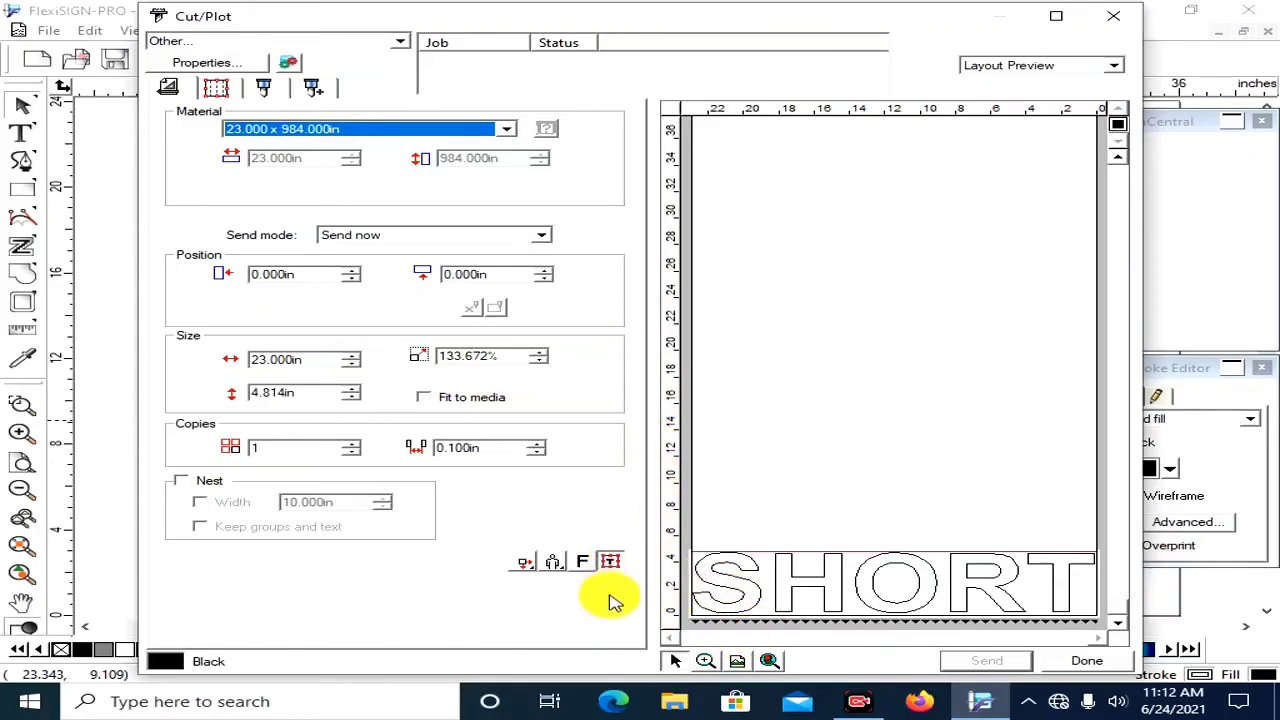
pyautogui.click(1087, 662)
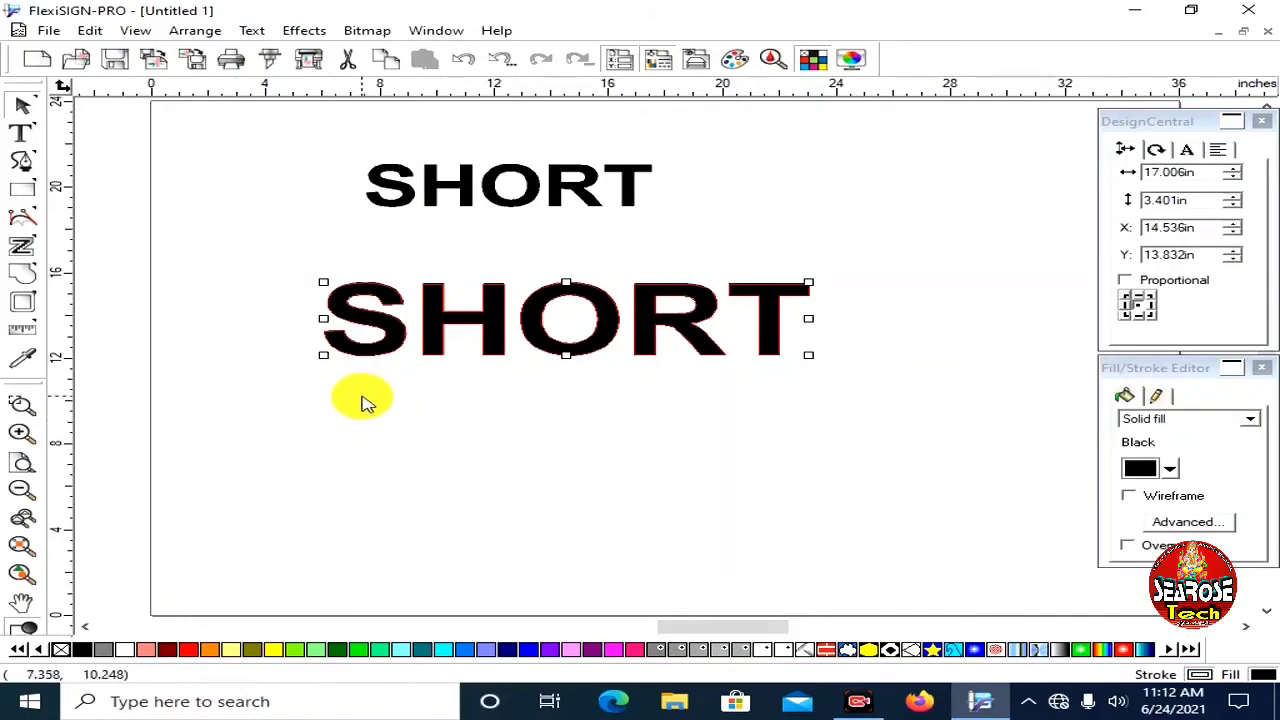